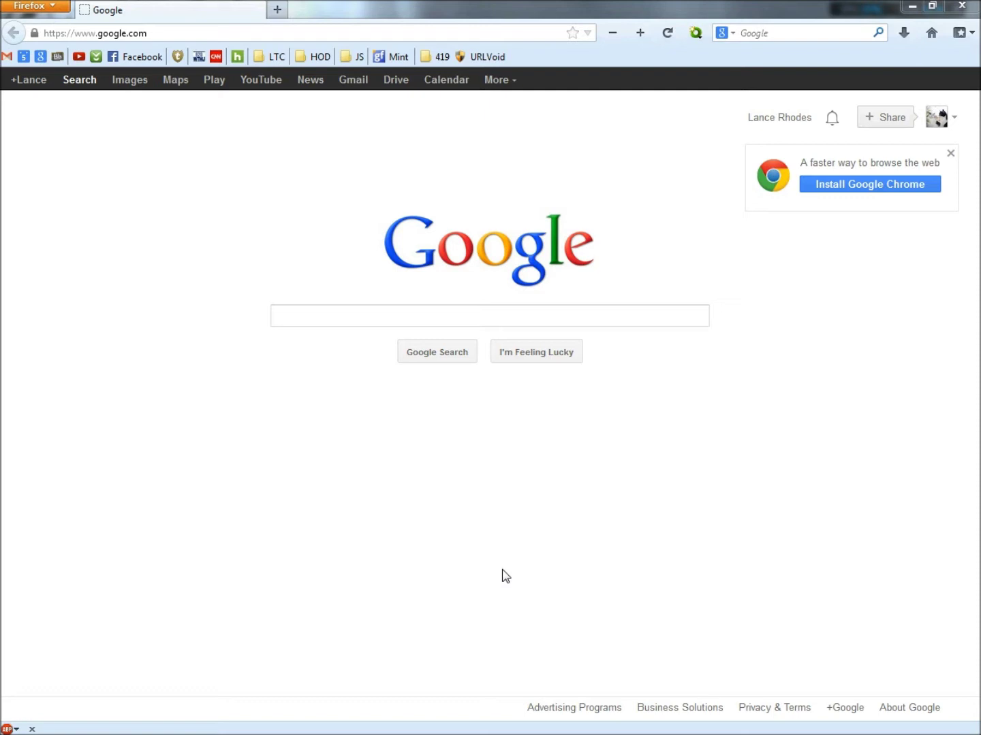
- Search Google for 'URLVoid' and open the urlvoid.com site from the results
left_click(378, 318)
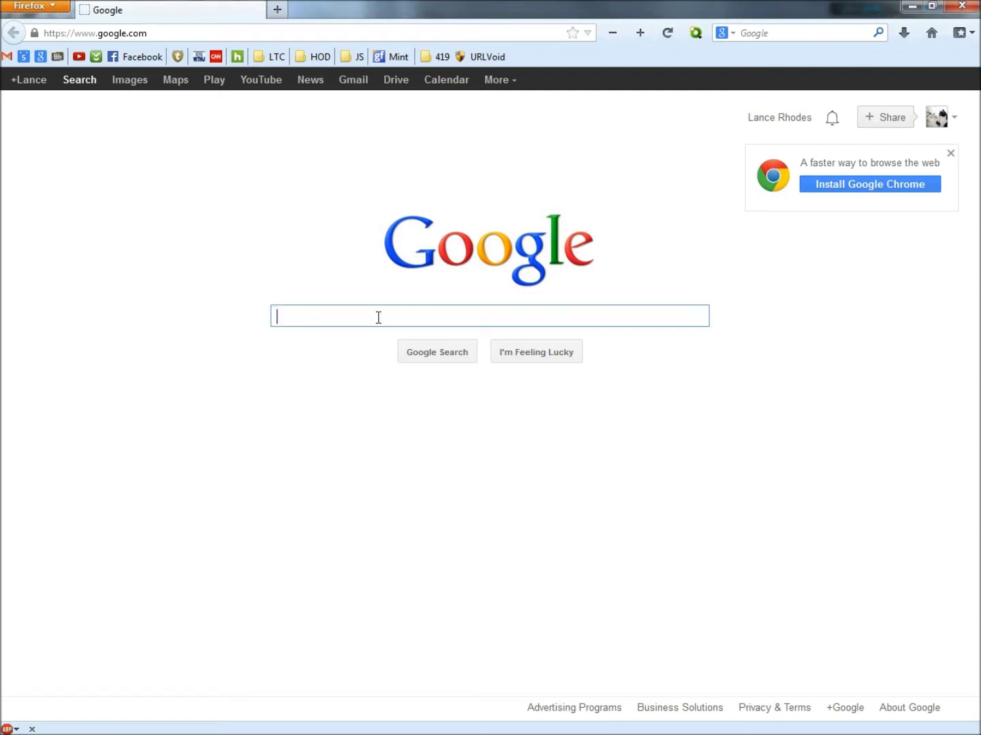
type("URLV")
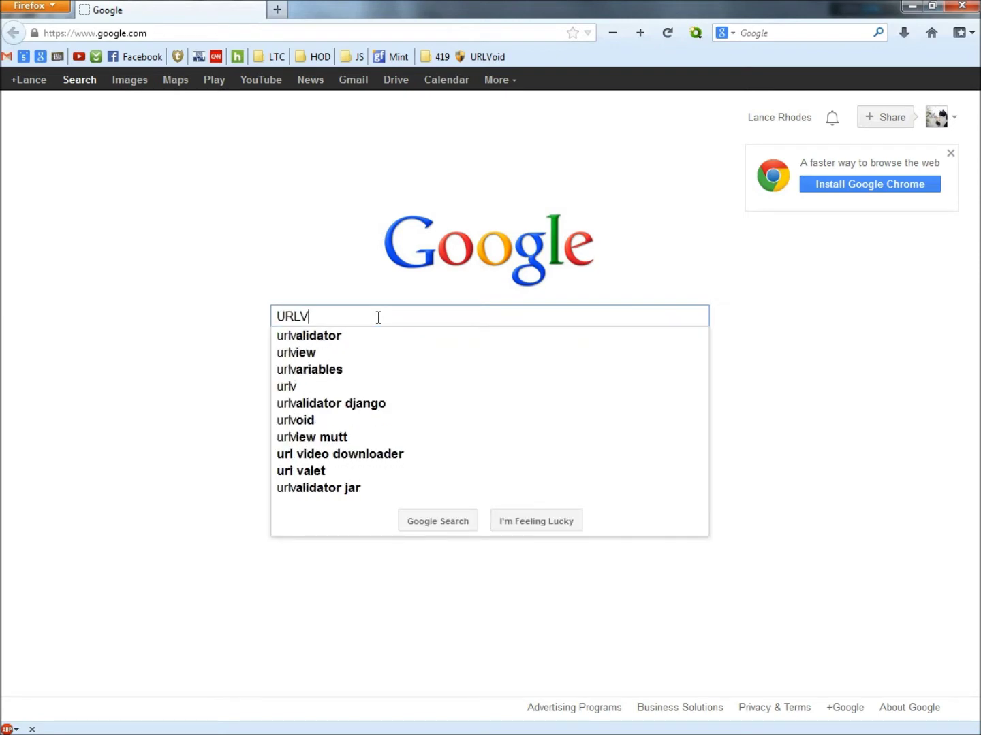
type("oid")
key("Return")
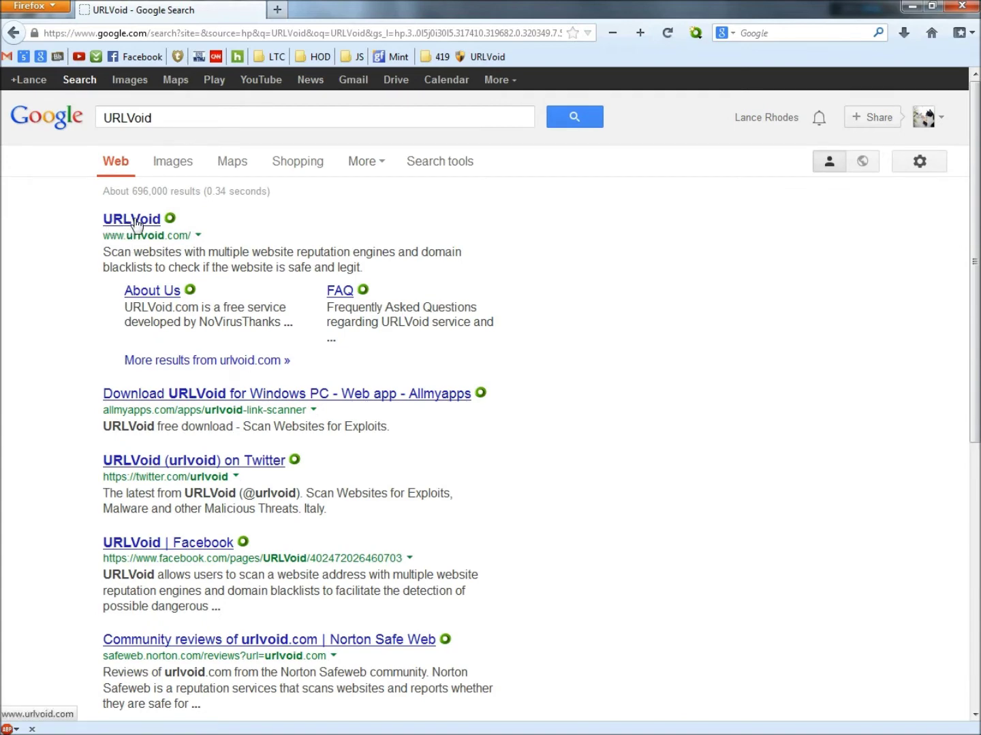
left_click(136, 224)
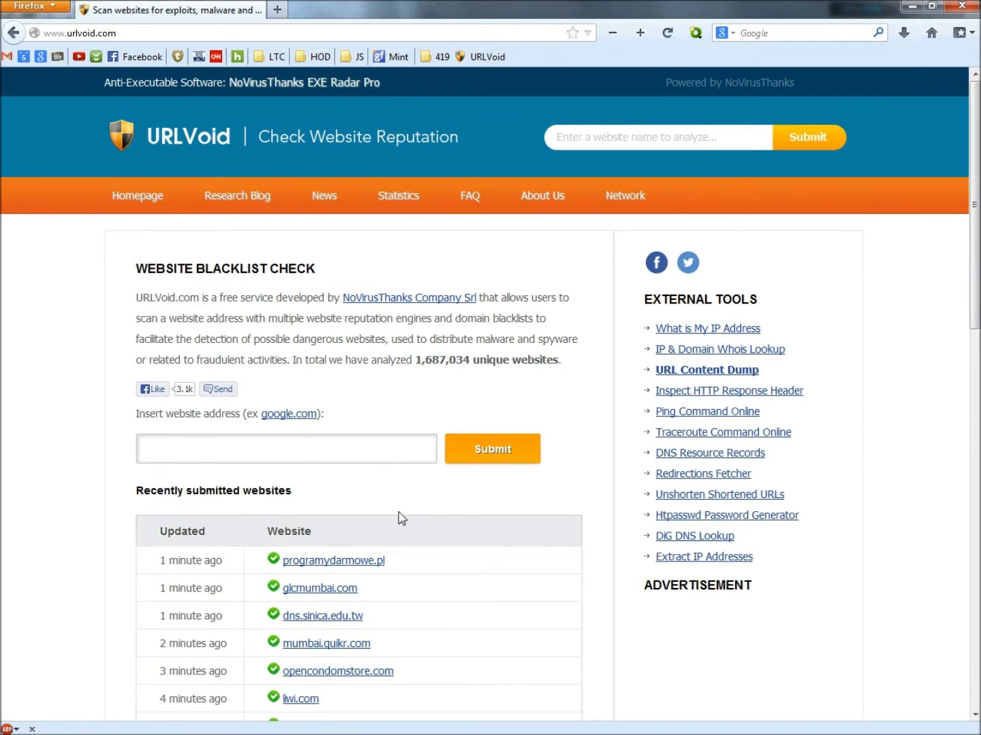
- Scroll through URLVoid's Website Blacklist Check page, then bring the Gmail spam window over it
scroll(401, 519, "down", 5)
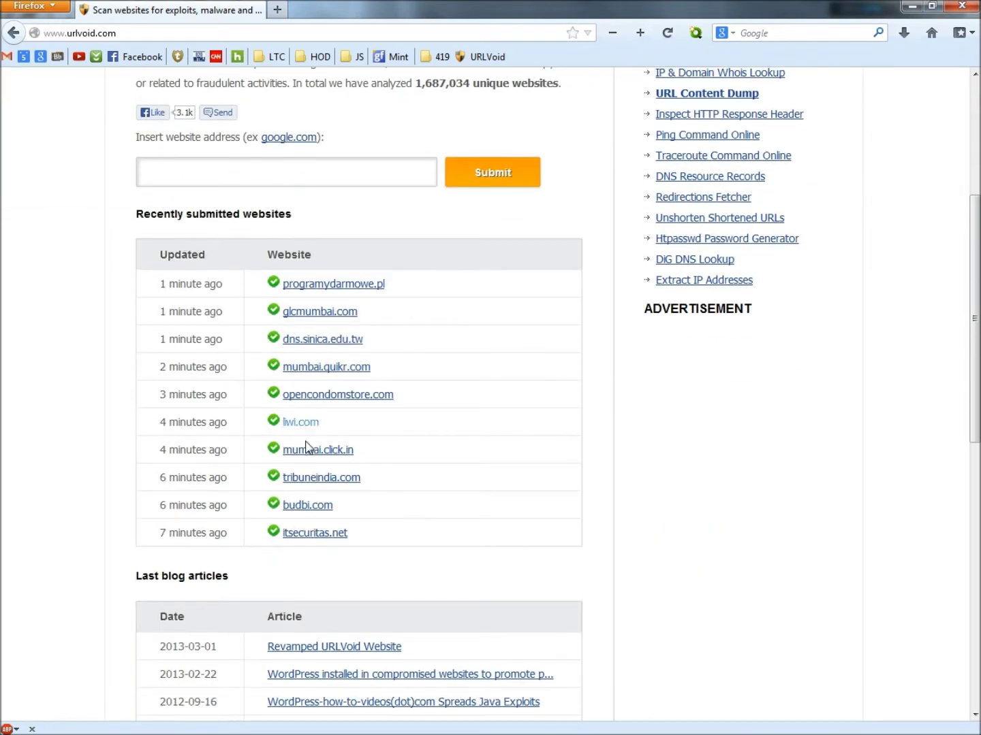
scroll(470, 570, "down", 5)
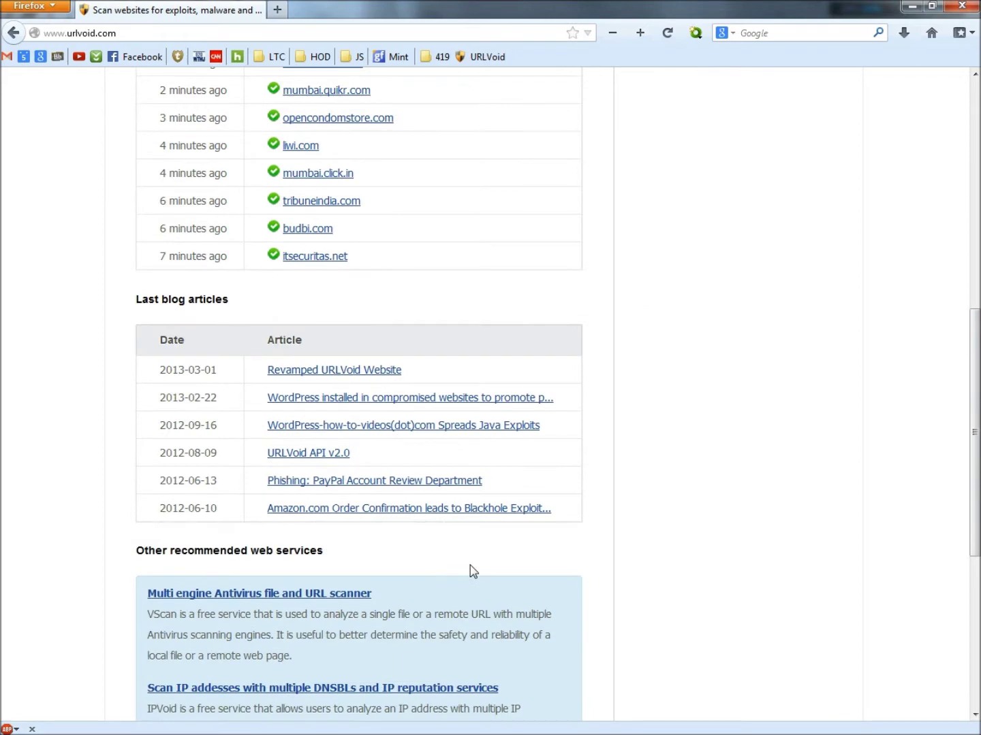
scroll(474, 570, "down", 3)
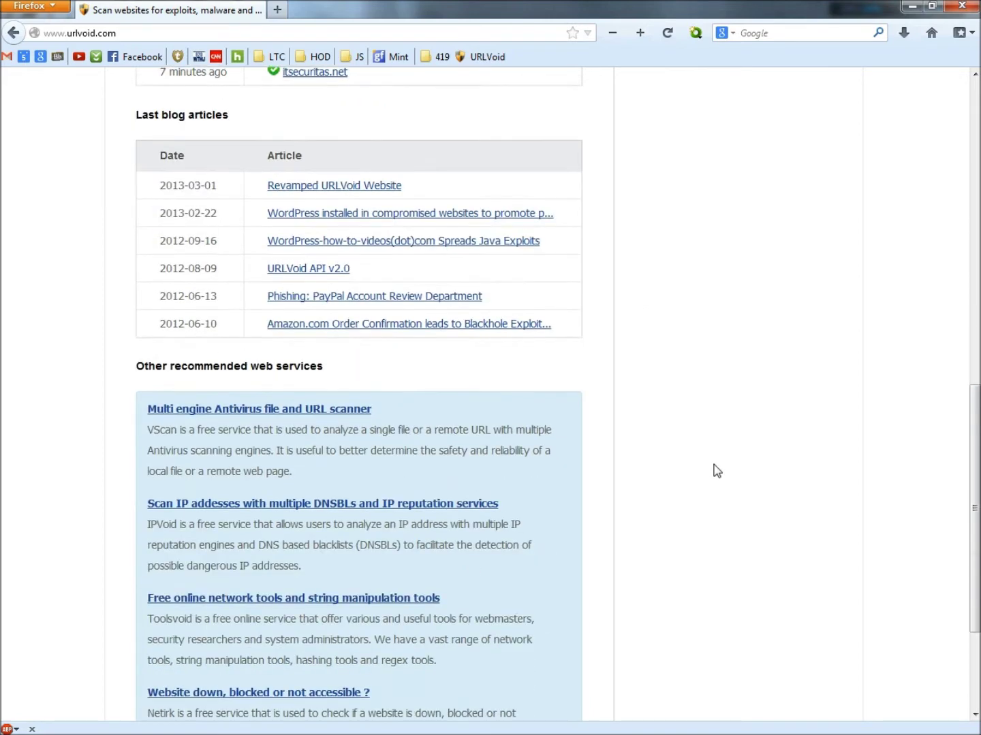
scroll(667, 461, "up", 10)
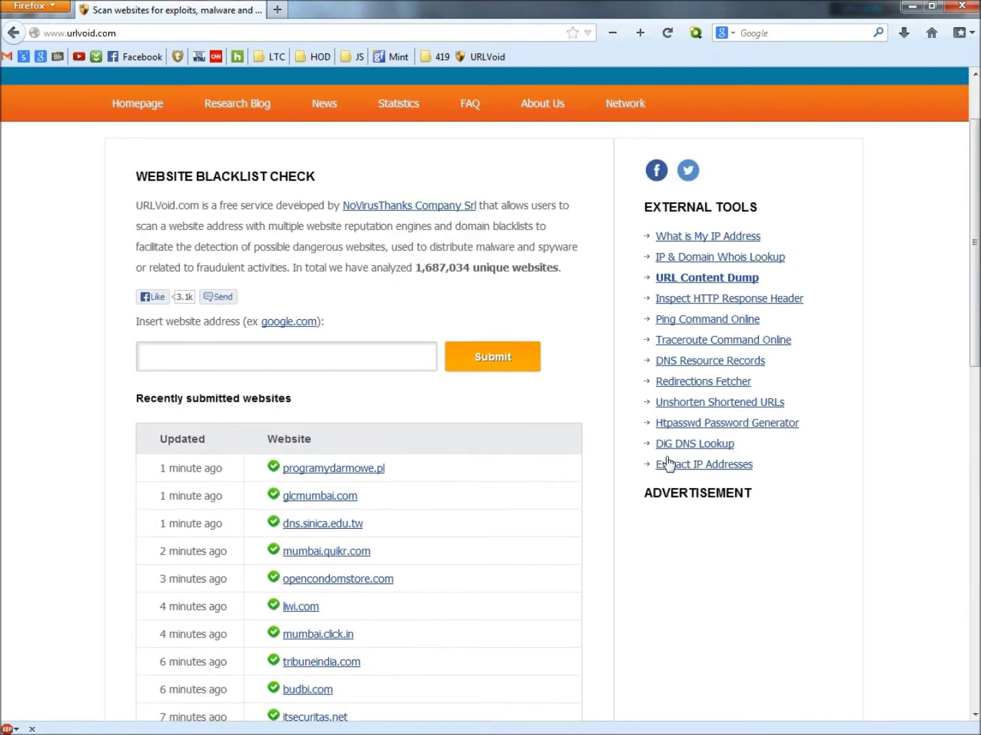
scroll(463, 437, "up", 2)
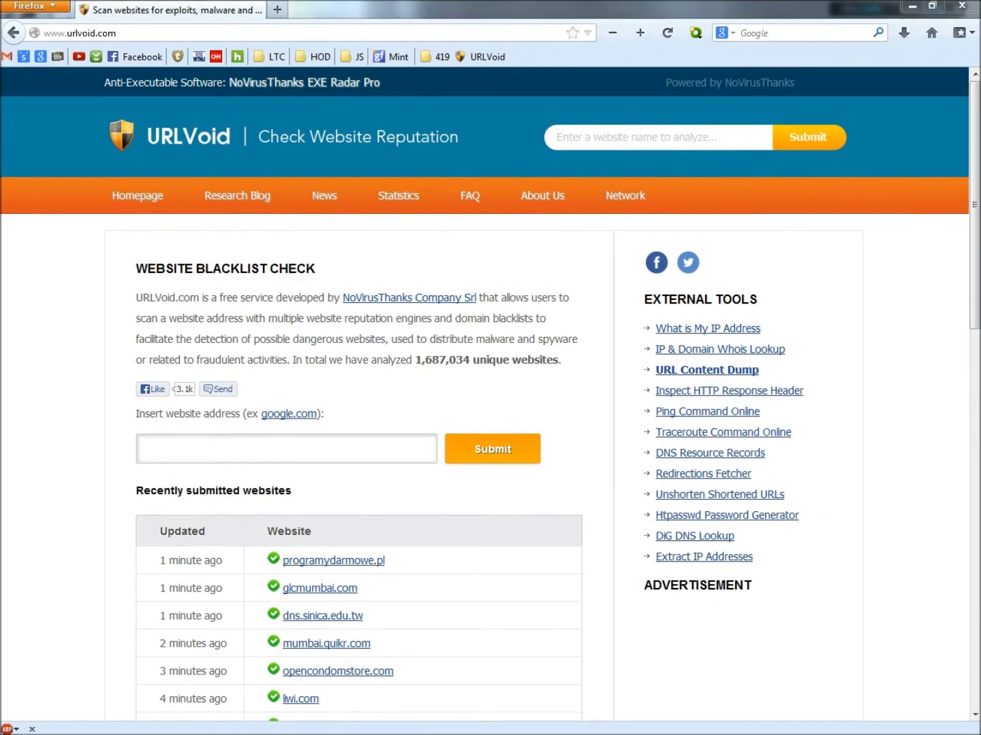
left_click_drag(979, 286, 664, 90)
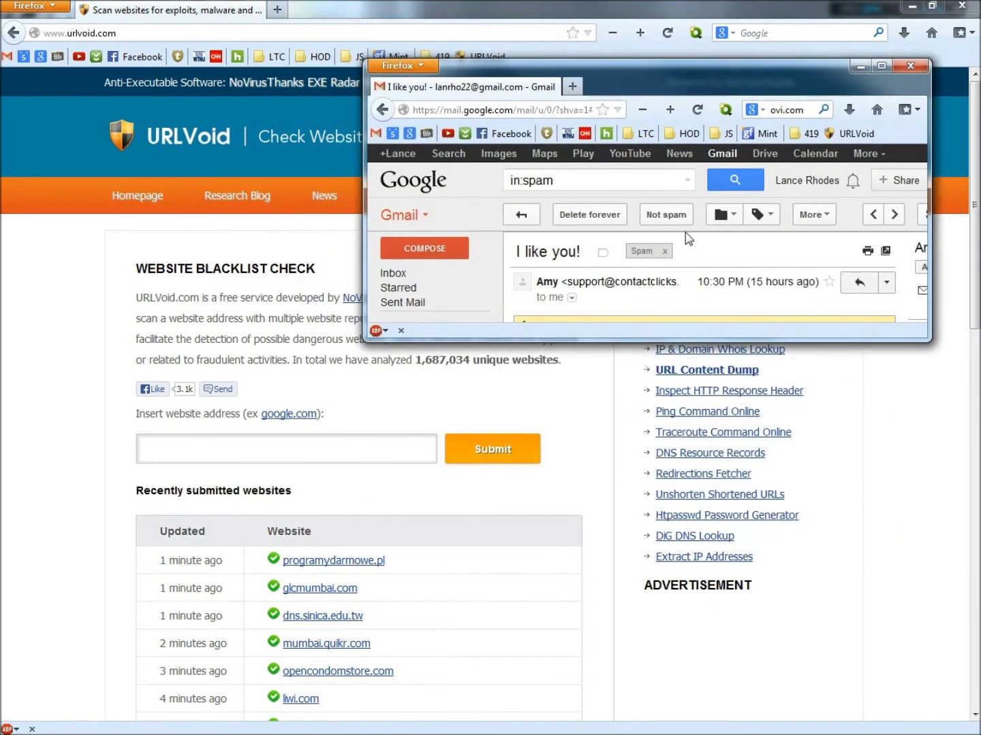
- Stretch the 'I like you!' Gmail window to full height beside URLVoid and expand its sender details
left_click_drag(683, 341, 684, 734)
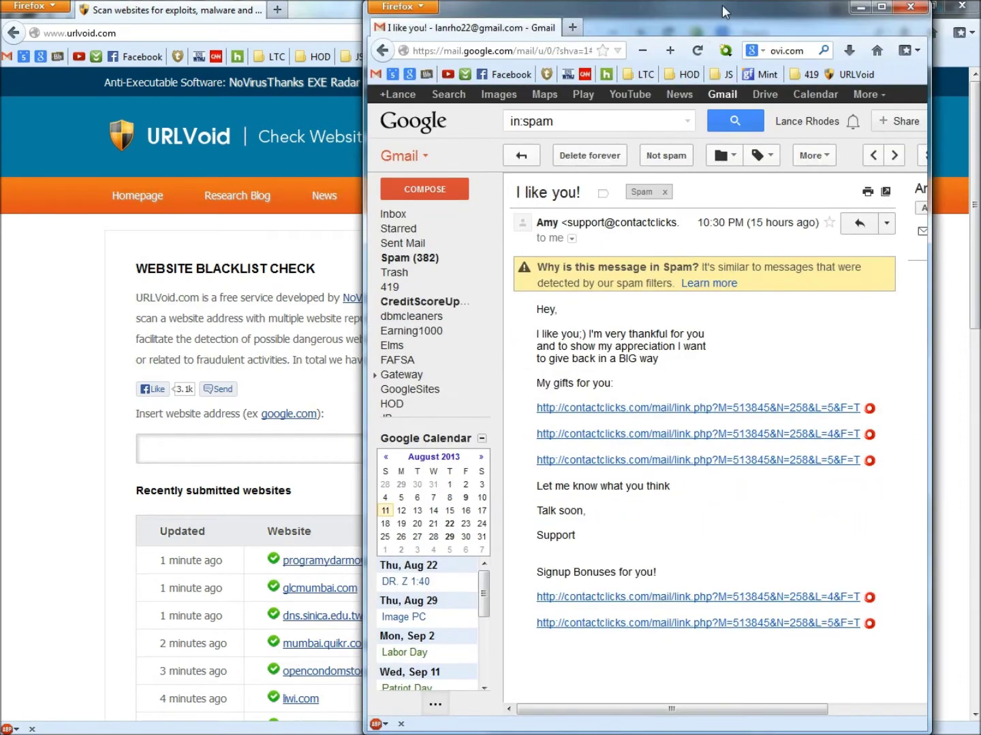
left_click_drag(724, 8, 742, 8)
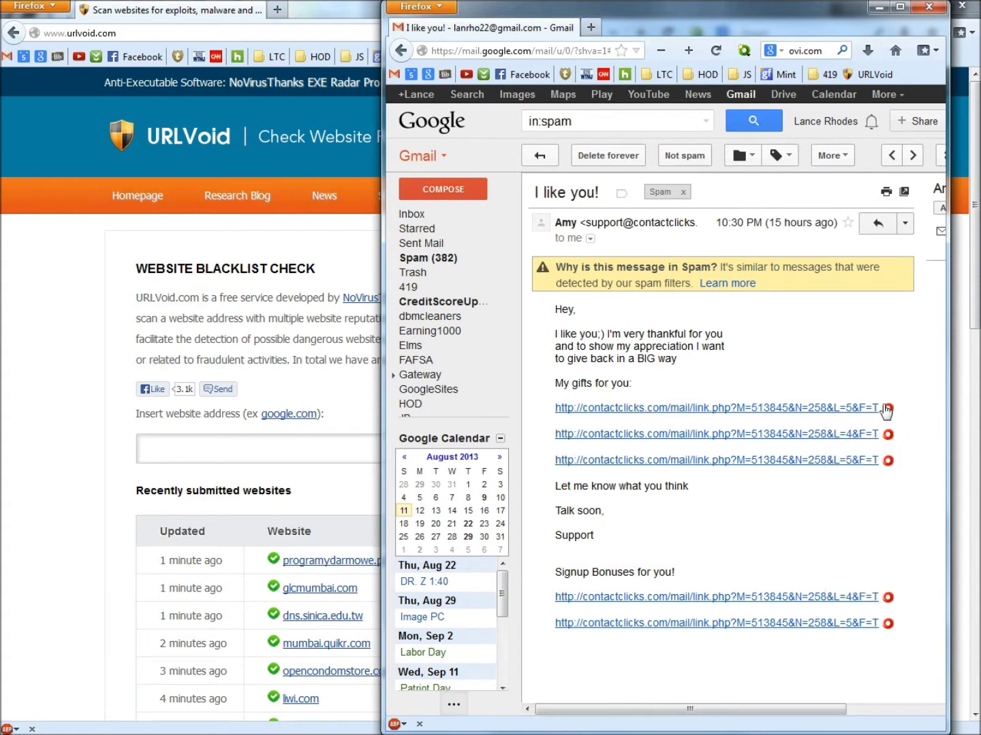
mouse_move(885, 408)
mouse_move(886, 598)
scroll(757, 531, "down", 5)
scroll(756, 532, "down", 3)
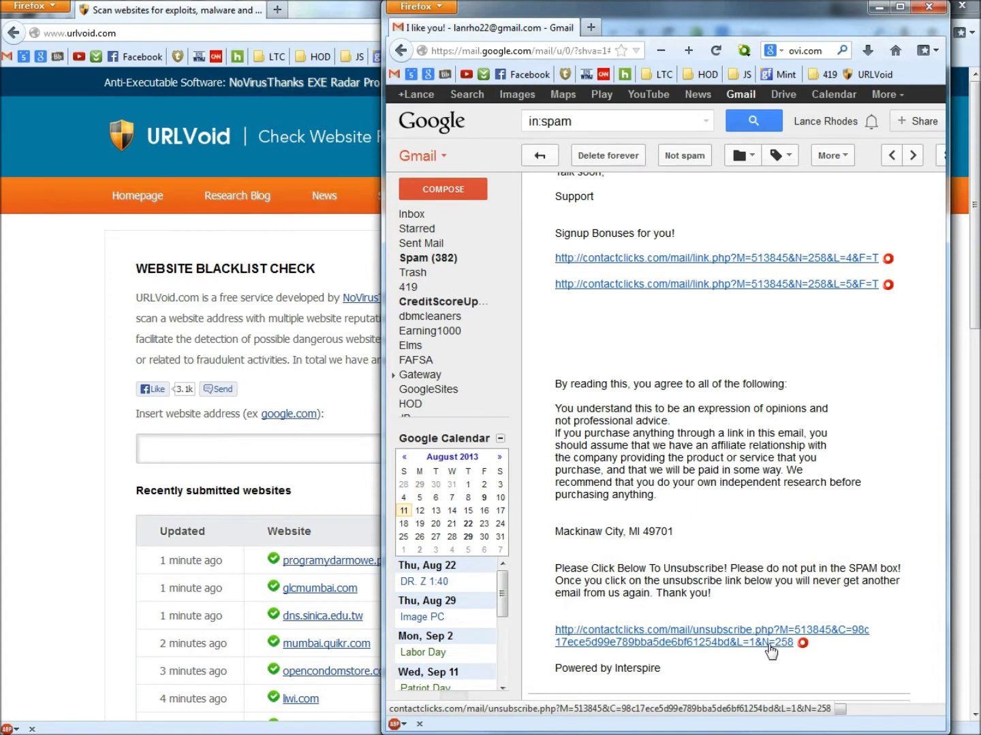
scroll(698, 530, "up", 5)
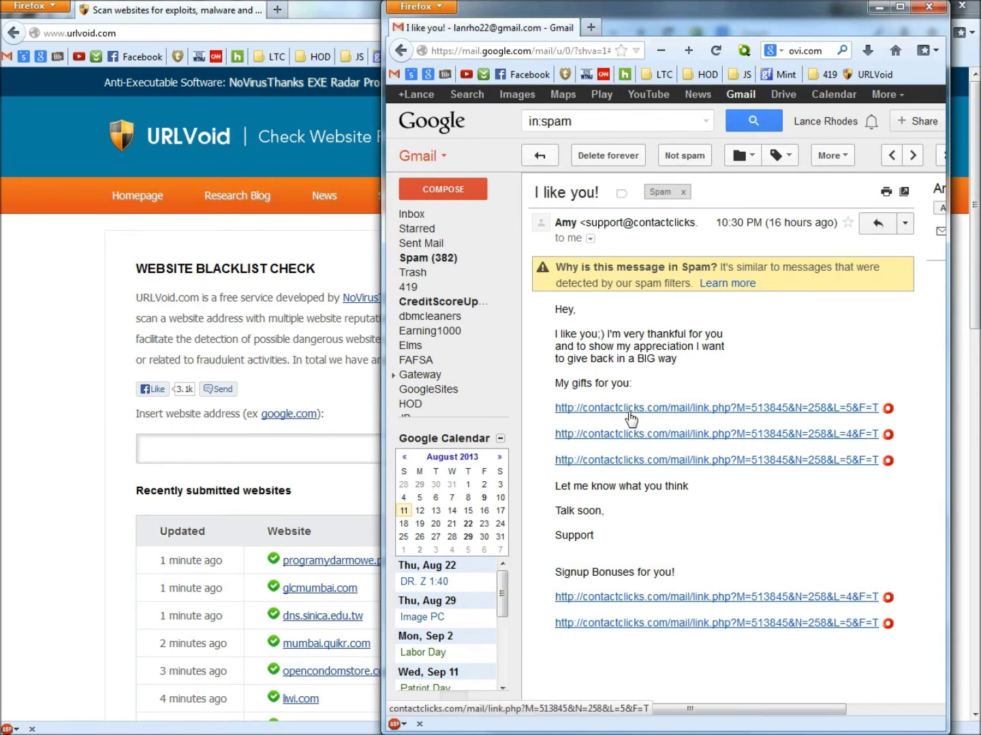
left_click(589, 239)
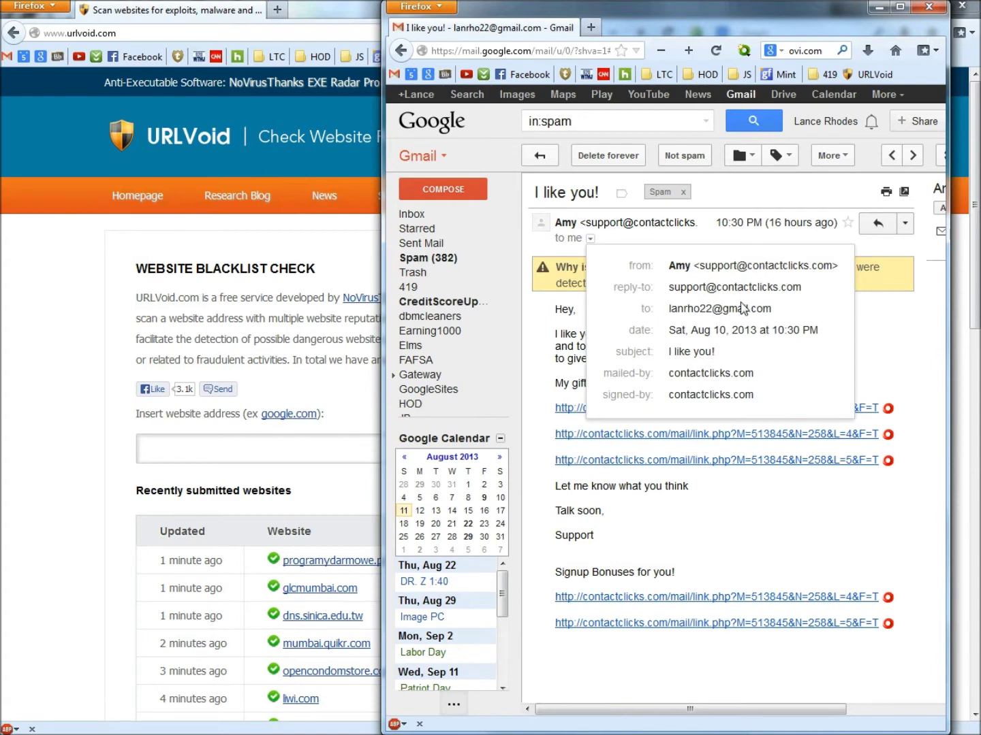
- Copy the sender domain contactclicks.com and minimize the Gmail window
left_click_drag(749, 268, 817, 270)
right_click(819, 273)
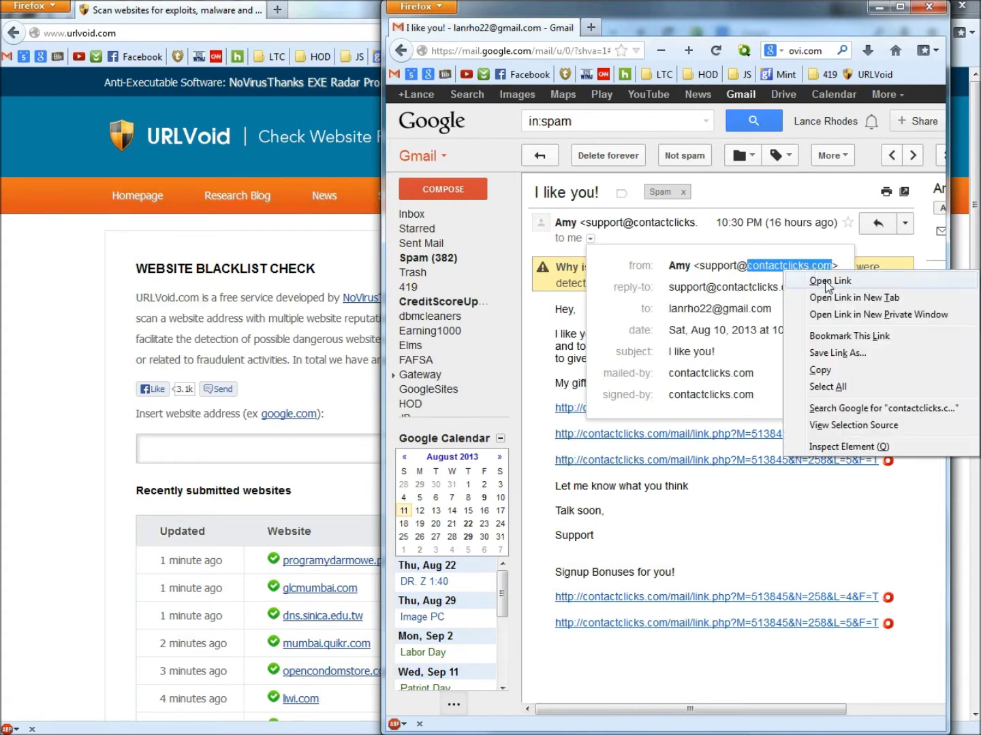
left_click(822, 373)
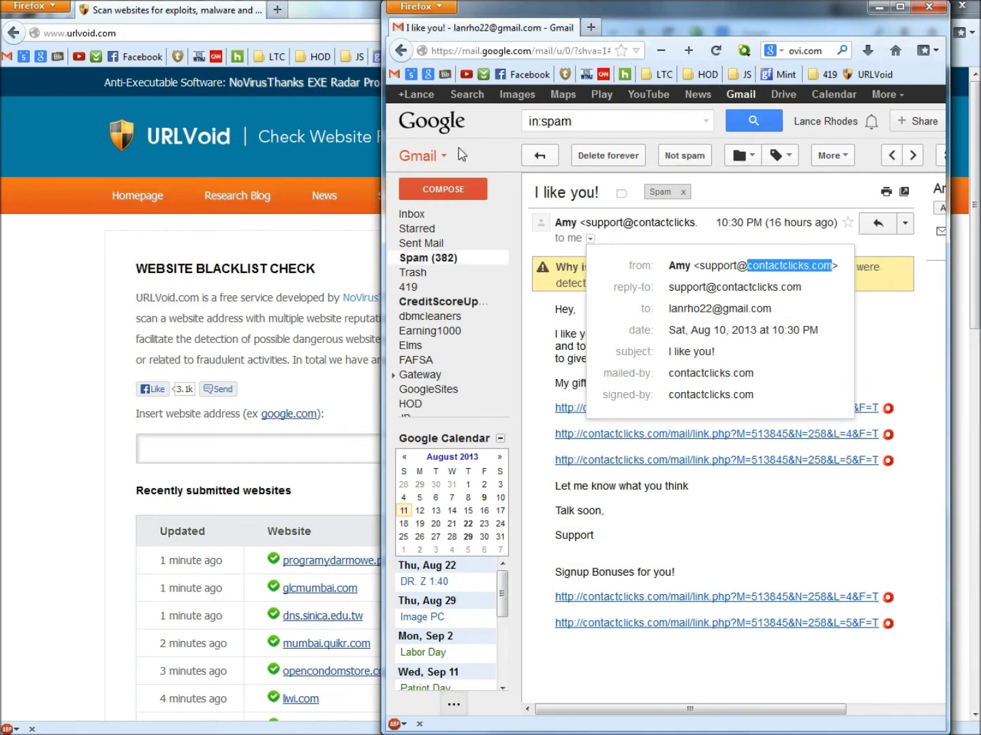
left_click(879, 7)
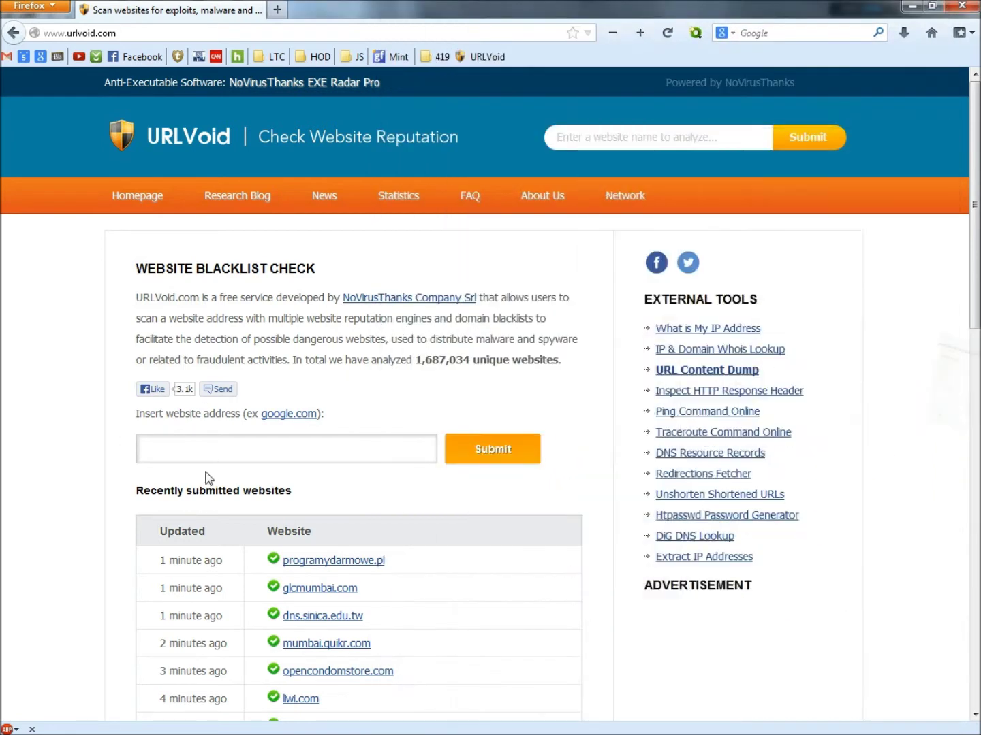
- Paste contactclicks.com into URLVoid's address field and submit it for a blacklist check
right_click(156, 451)
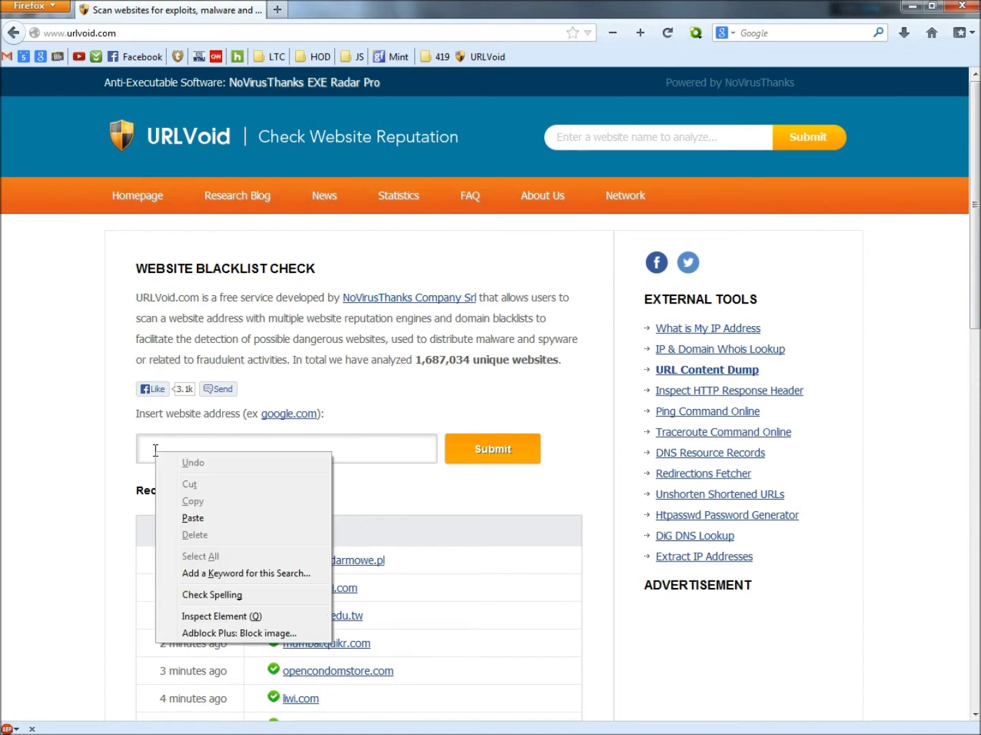
left_click(198, 516)
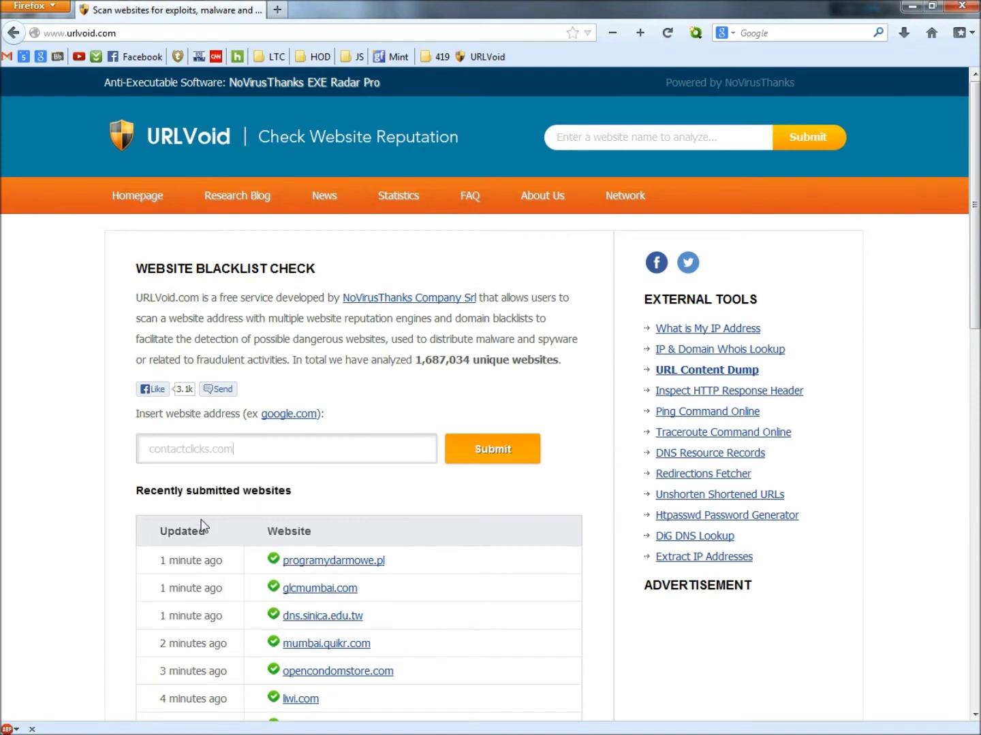
left_click(489, 450)
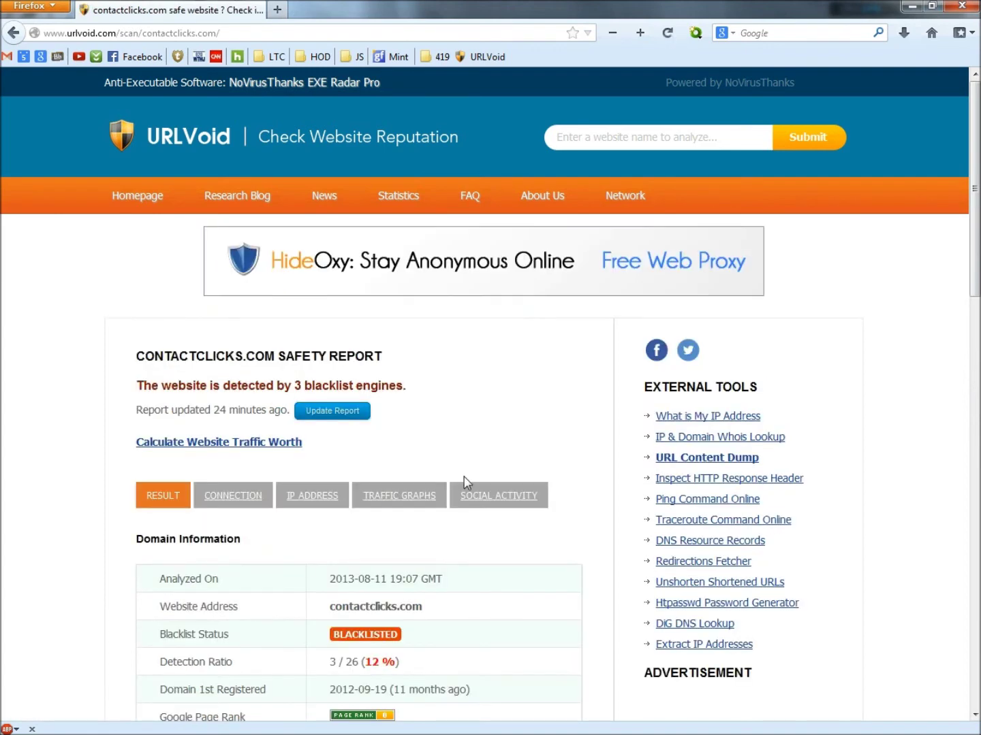
- Review the contactclicks.com report, blacklisted by 3 of 26 engines, then raise the Gmail window
scroll(465, 481, "down", 4)
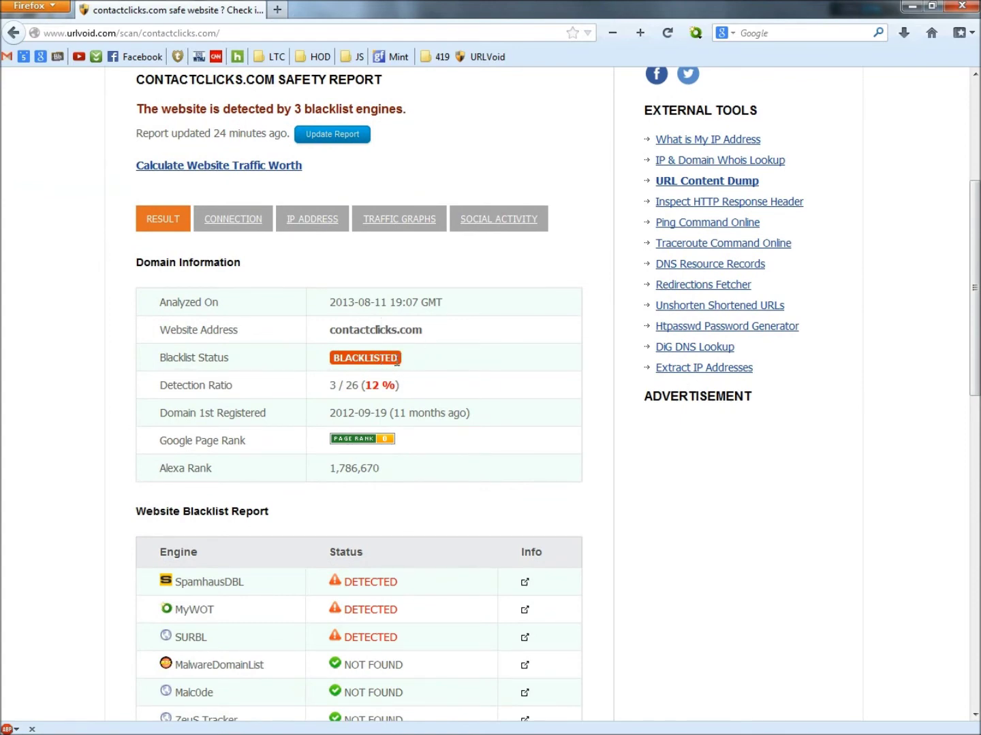
scroll(335, 523, "down", 3)
scroll(335, 522, "down", 3)
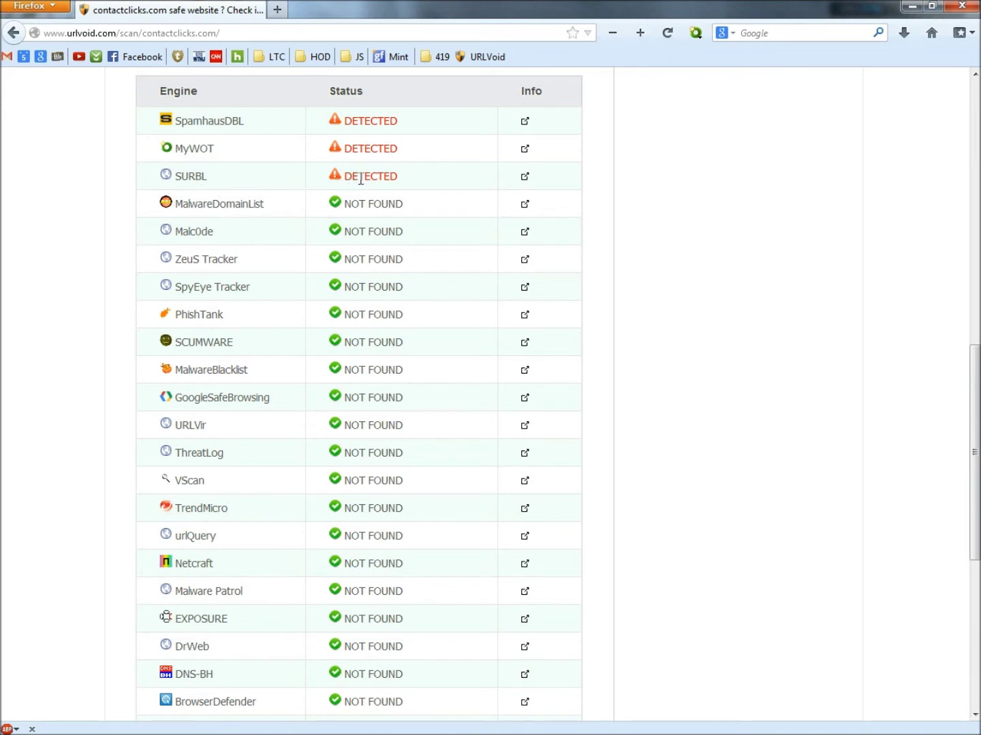
scroll(360, 179, "down", 6)
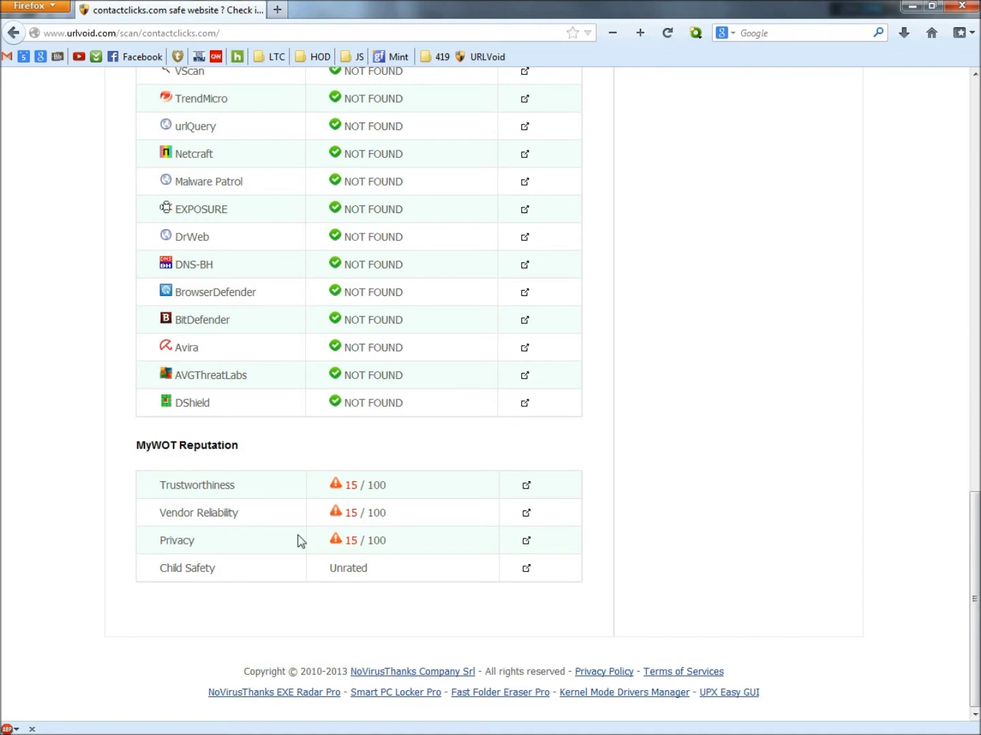
scroll(665, 459, "up", 10)
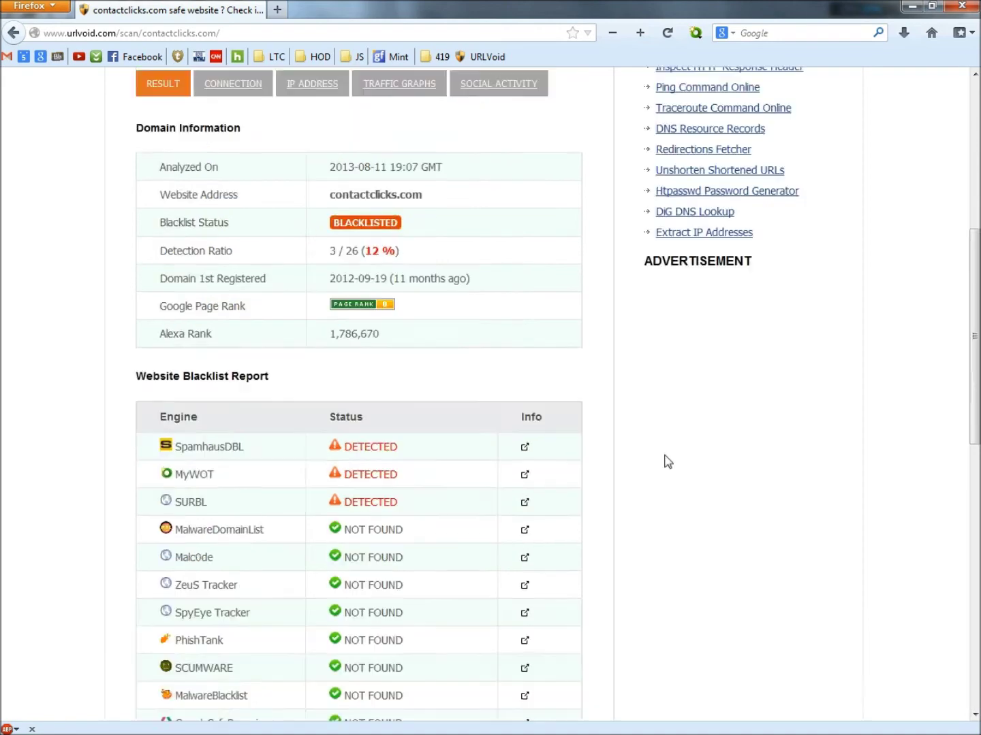
scroll(807, 423, "up", 2)
scroll(811, 423, "up", 3)
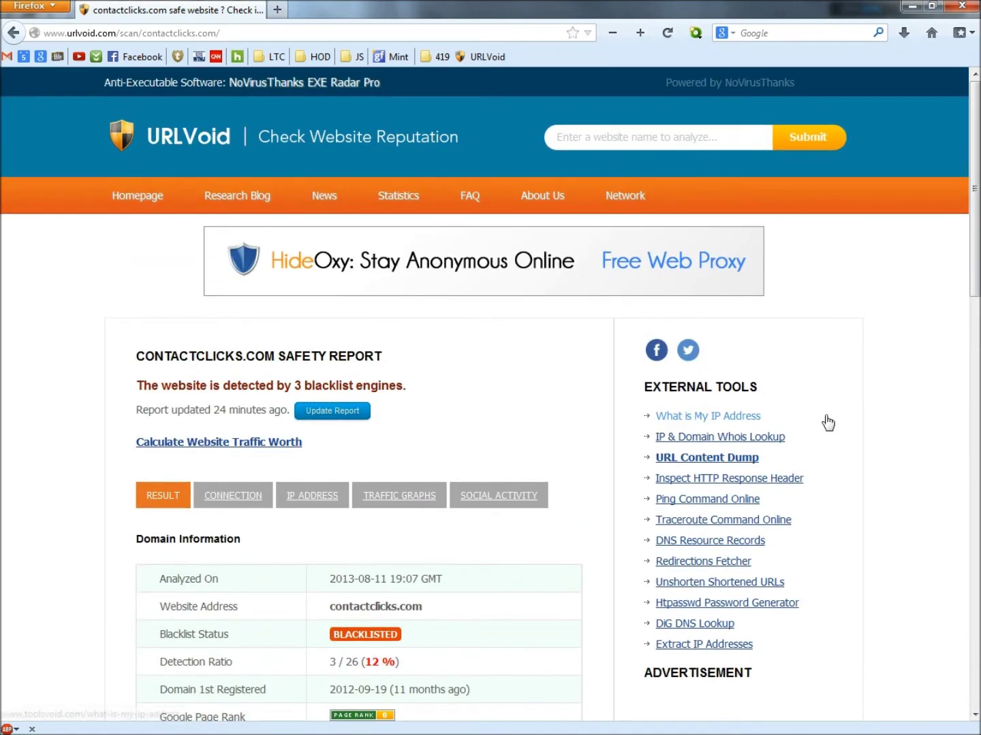
left_click(961, 170)
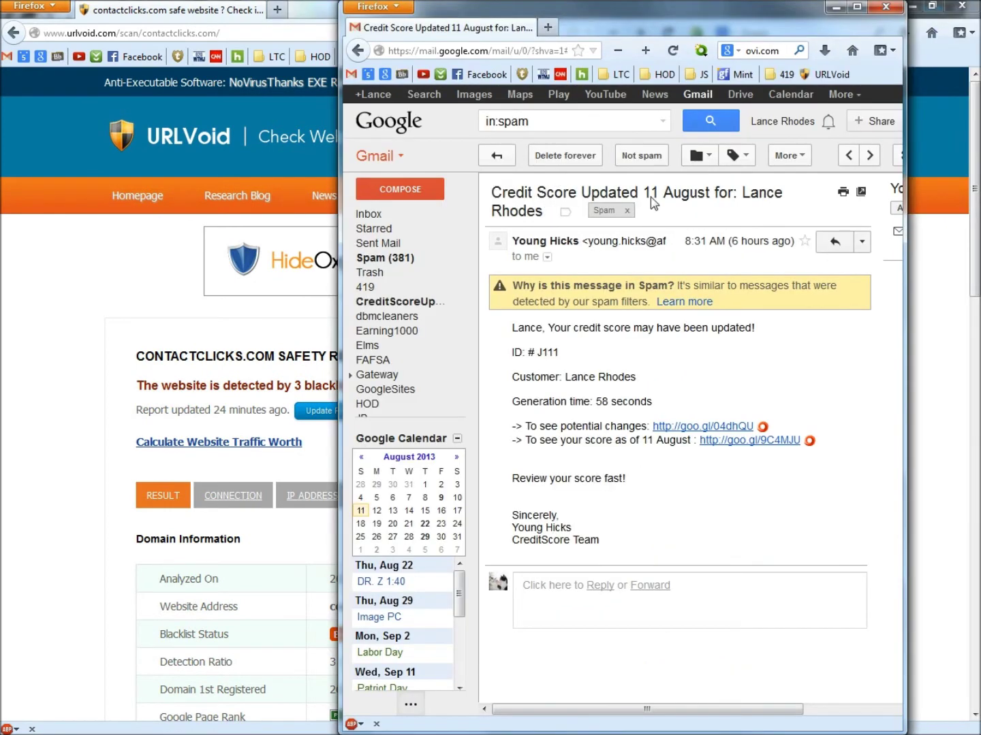
- Copy the spam sender's domain affordablealphabet.com from its details, then raise the URLVoid window
left_click(547, 258)
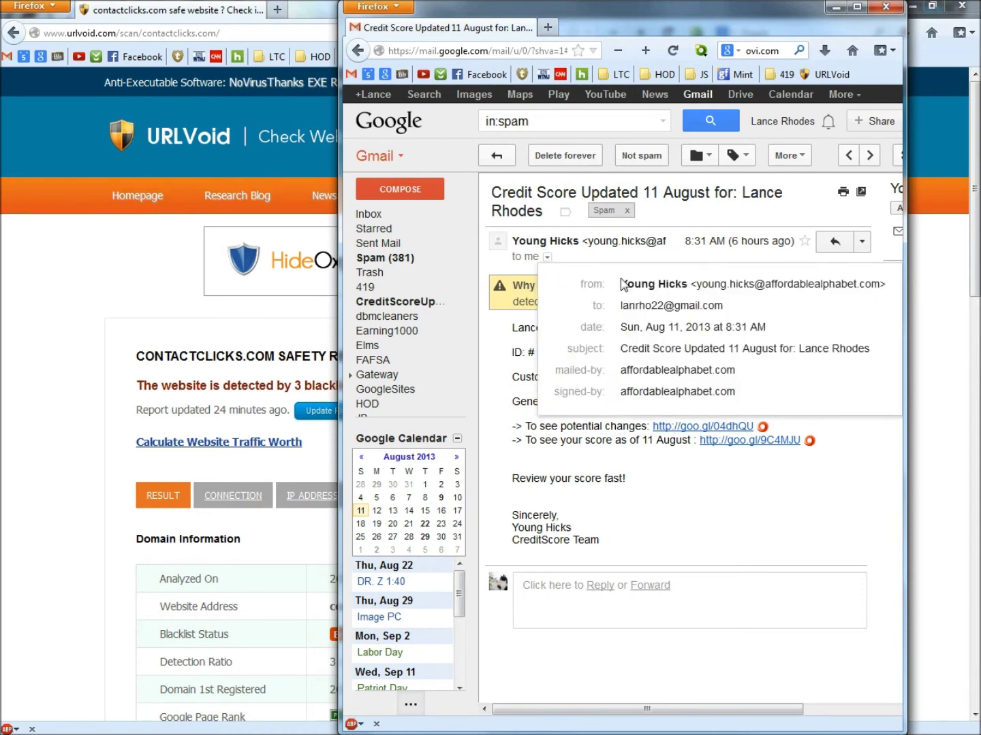
left_click_drag(767, 288, 877, 291)
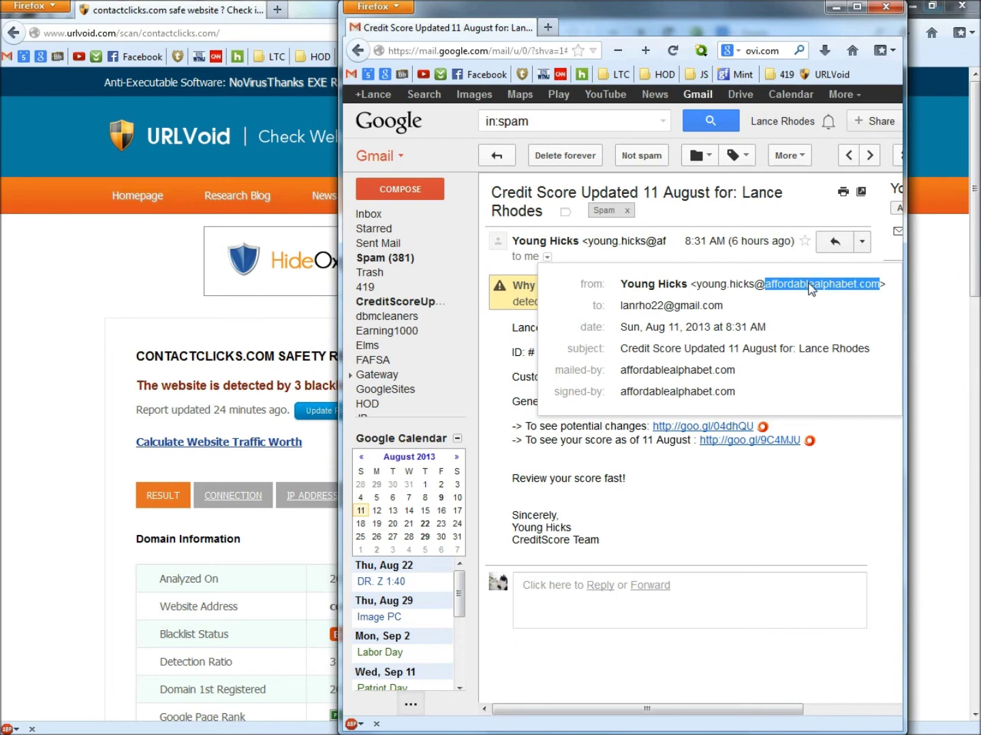
right_click(812, 285)
left_click(816, 384)
left_click(932, 285)
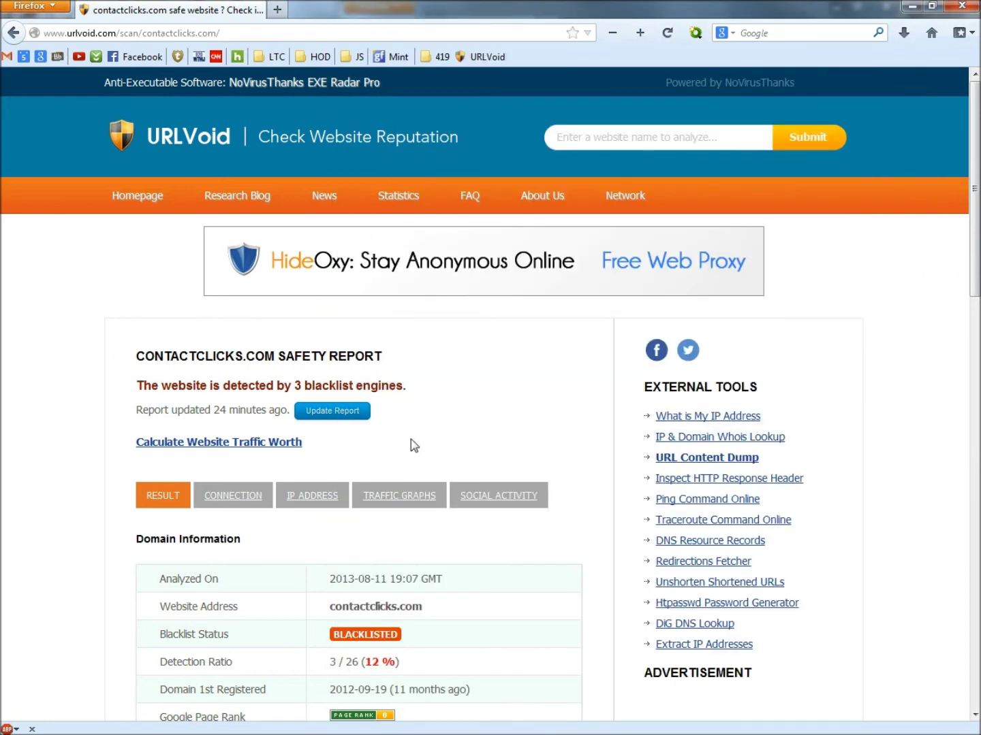
- Back on the URLVoid homepage, paste and submit affordablealphabet.com for a blacklist check
key("alt+Left")
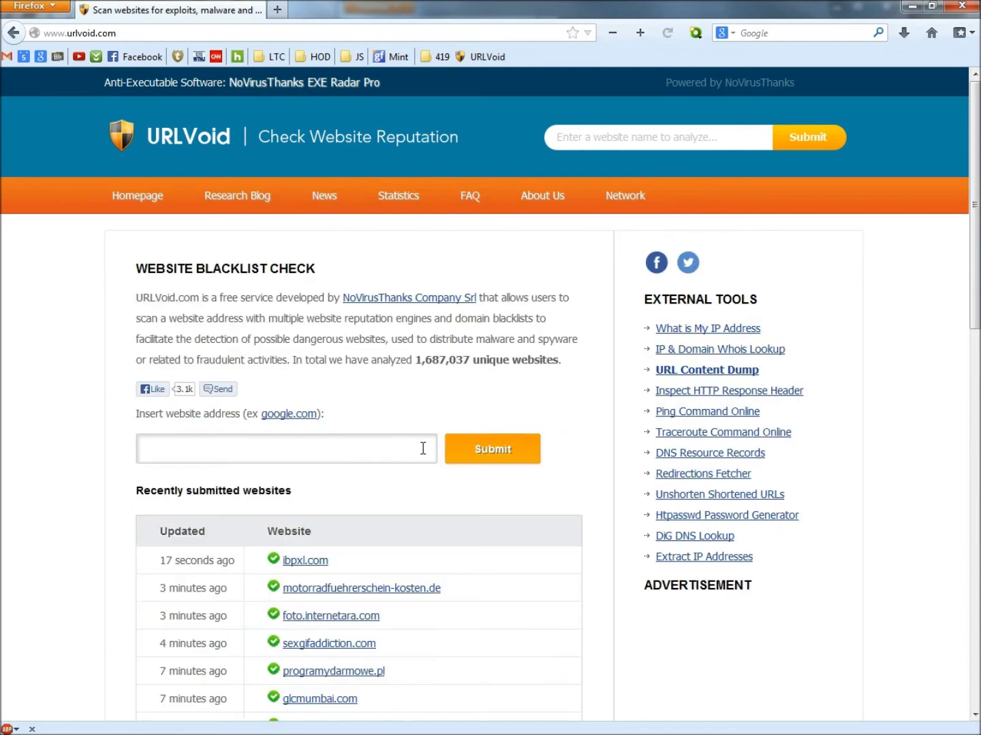
right_click(395, 456)
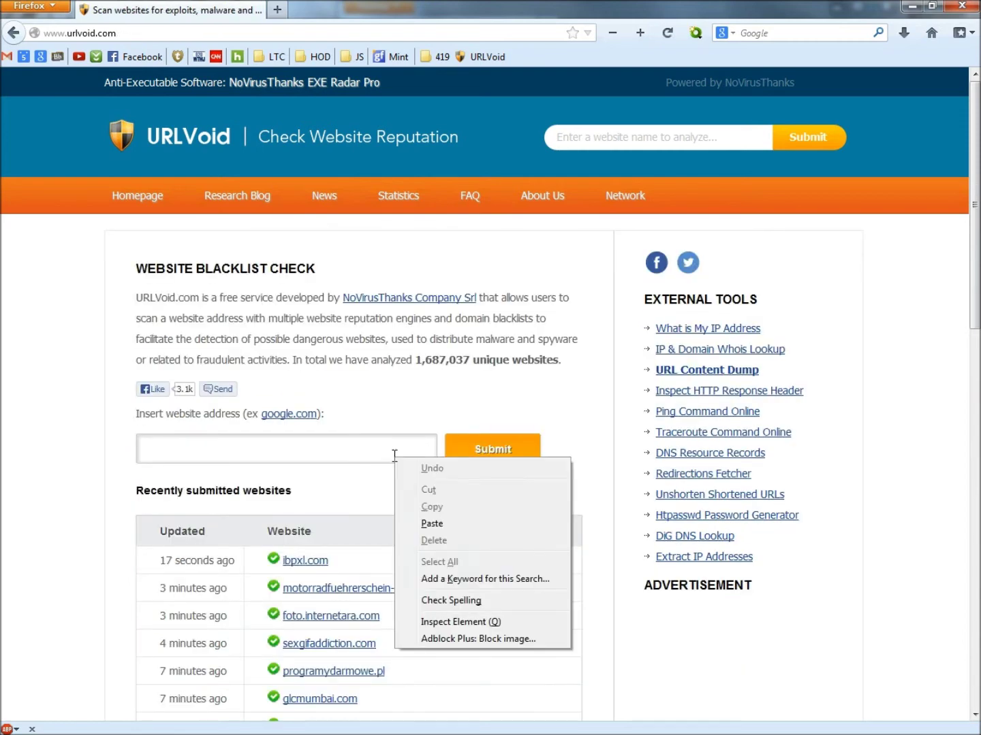
left_click(431, 524)
left_click(498, 462)
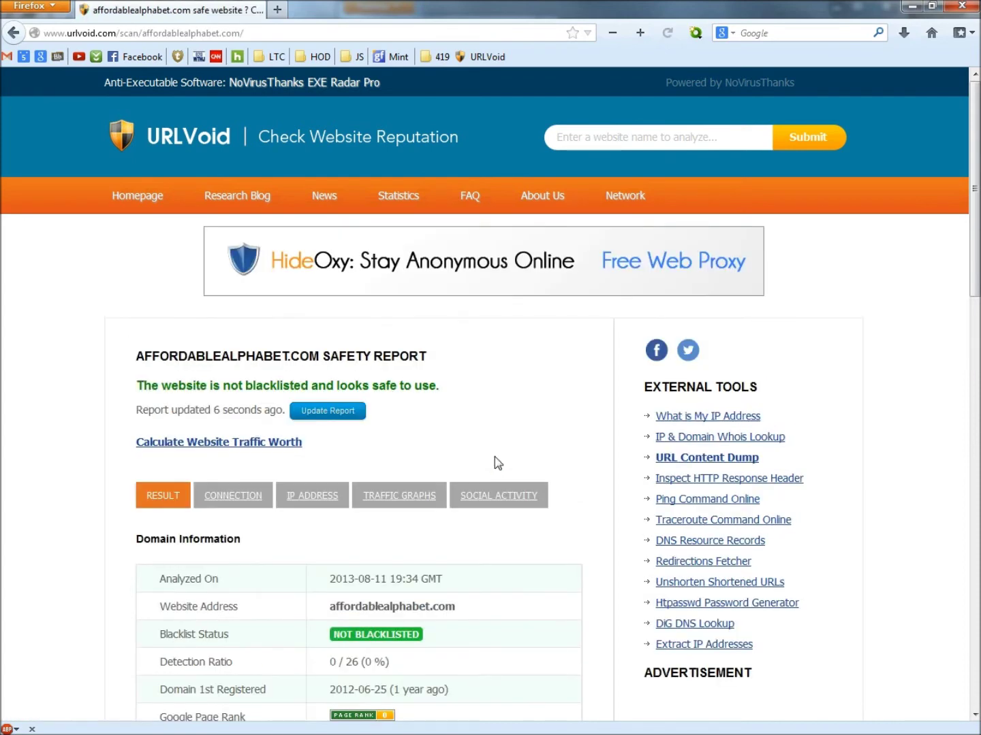
- Scroll through the affordablealphabet.com report: not blacklisted, 0/26 detections
scroll(494, 463, "down", 3)
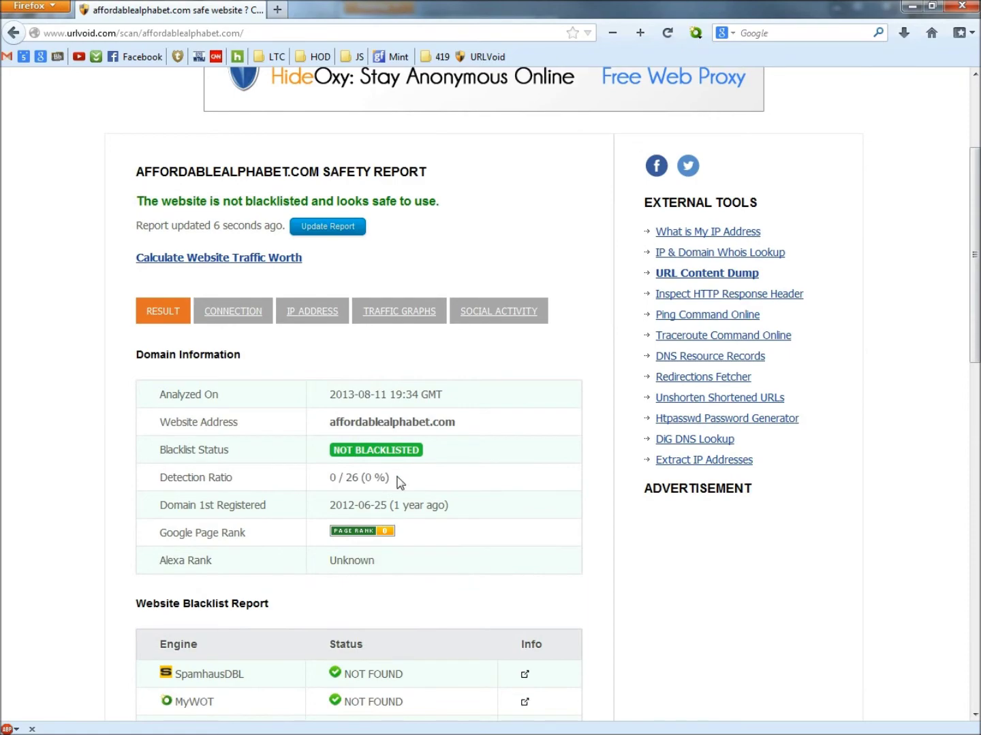
scroll(374, 579, "down", 6)
scroll(377, 587, "down", 6)
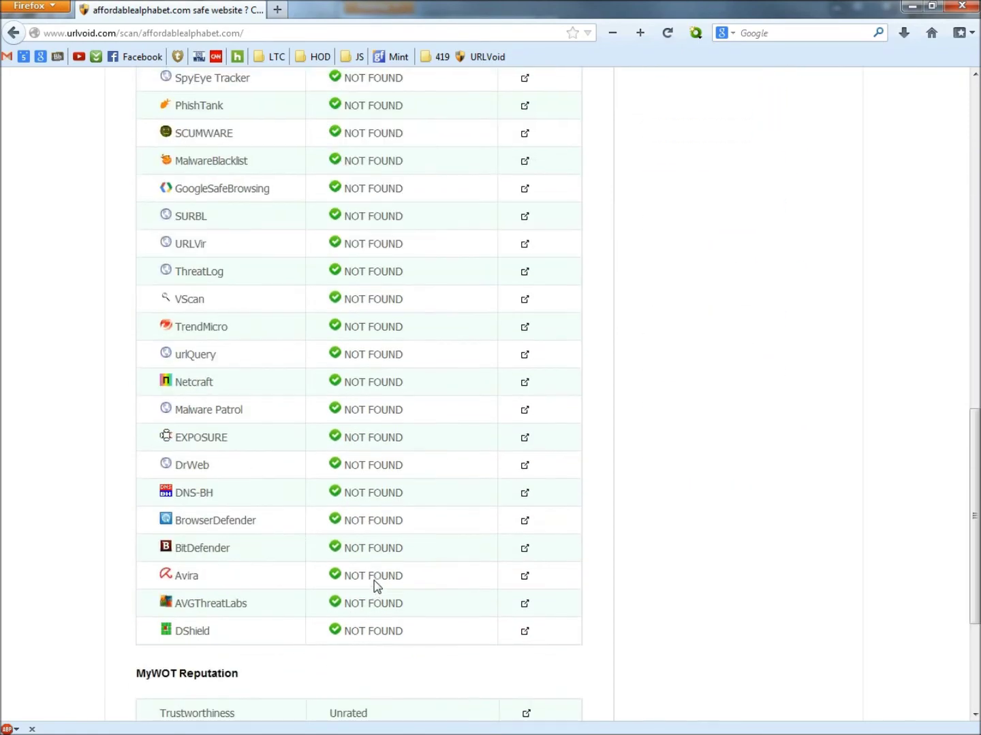
scroll(376, 587, "up", 9)
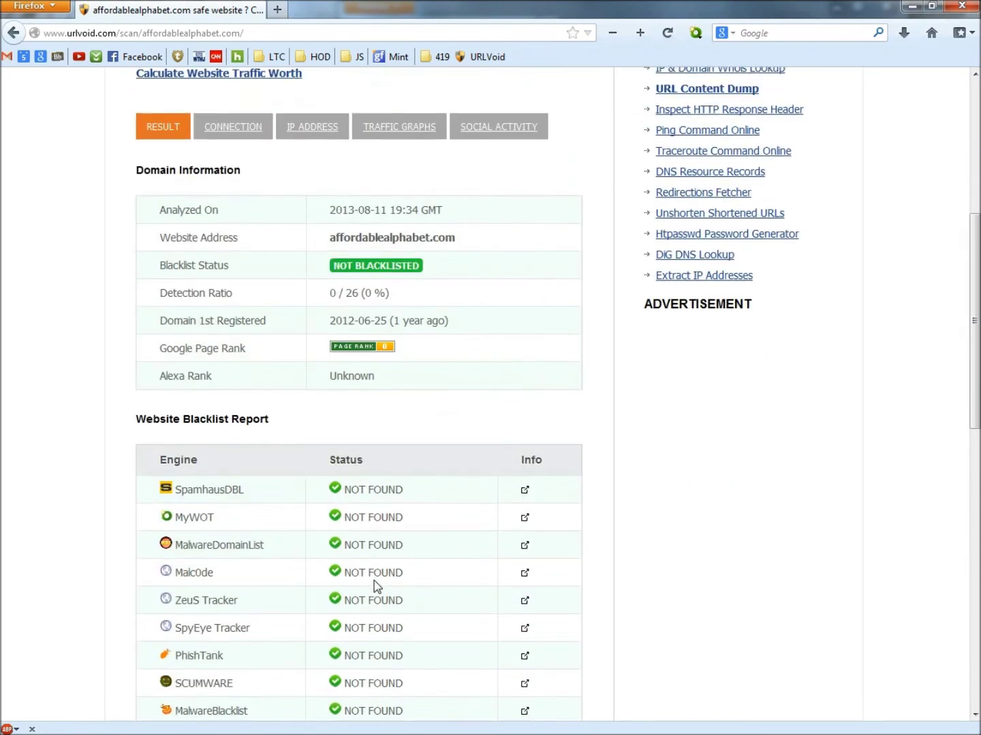
scroll(377, 587, "up", 6)
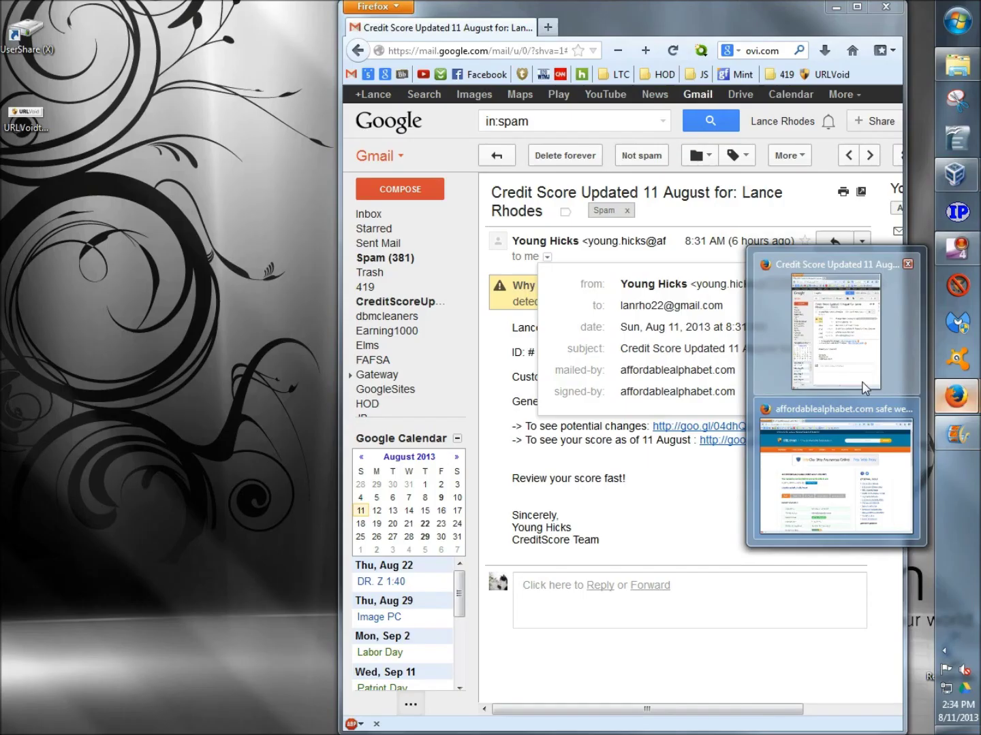
left_click(878, 389)
left_click_drag(649, 426, 754, 429)
right_click(728, 431)
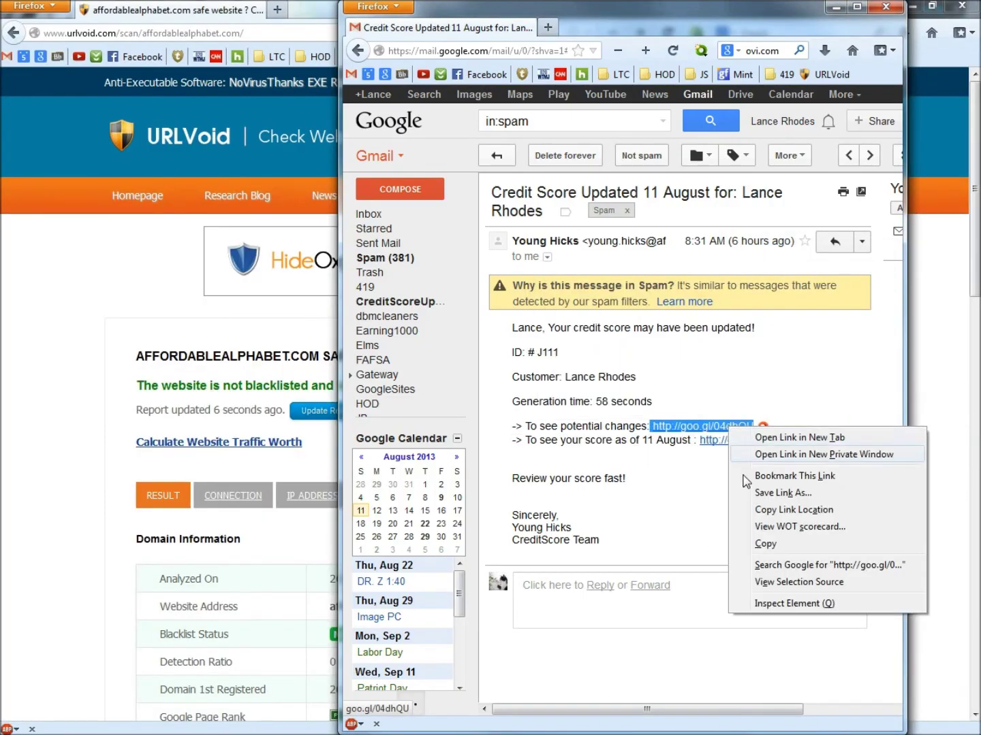
left_click(775, 548)
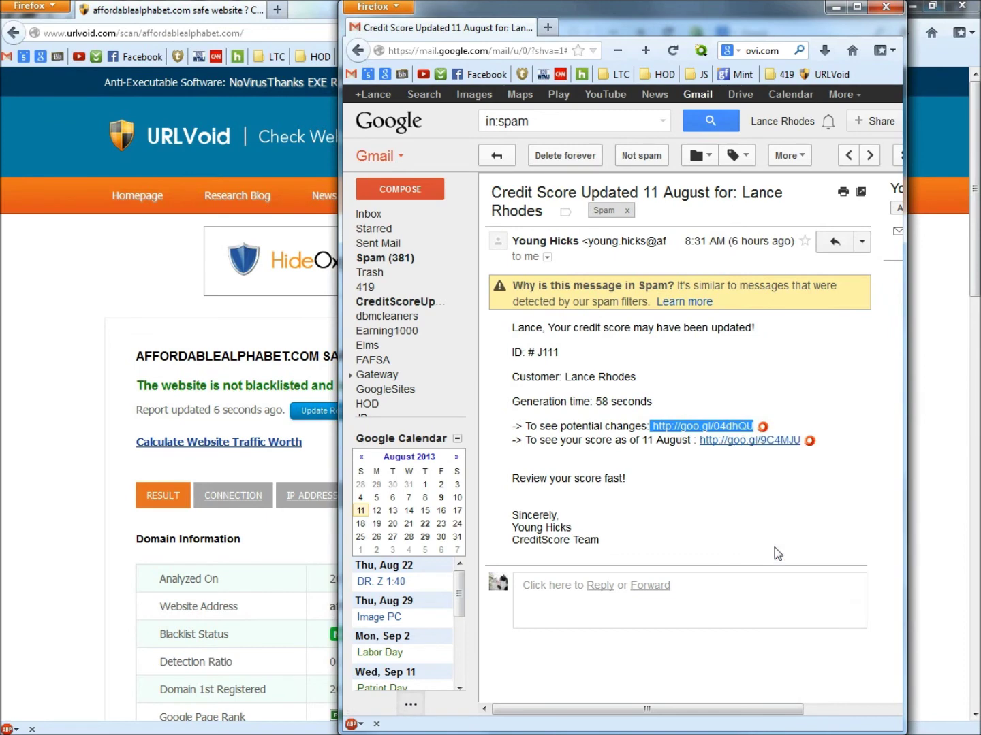
- On the URLVoid homepage, submit the goo.gl link for a blacklist check
left_click(153, 292)
key("alt+Left")
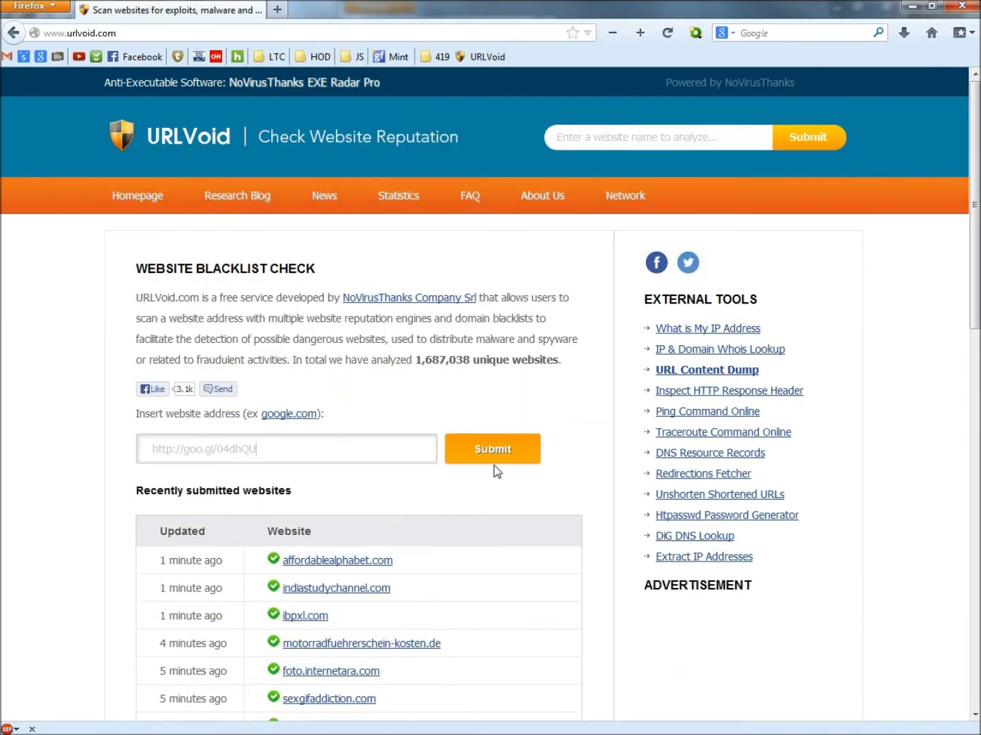
left_click(505, 455)
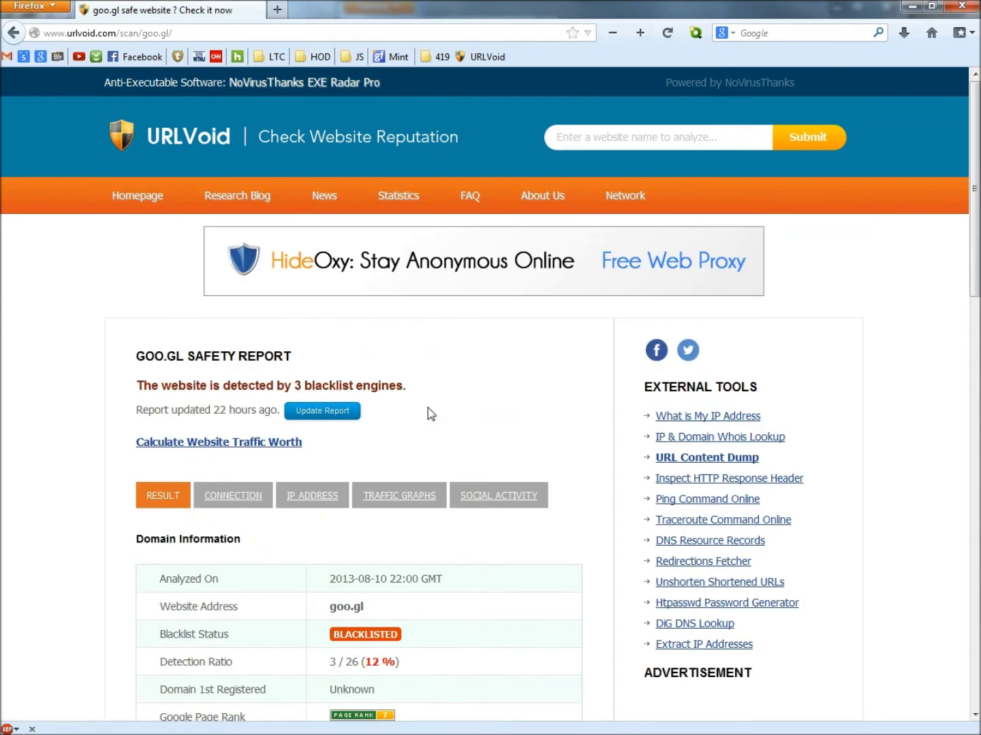
- Review goo.gl's report flagged by SCUMWARE, MalwareBlacklist and PhishTank, then show its connection details
scroll(432, 413, "down", 5)
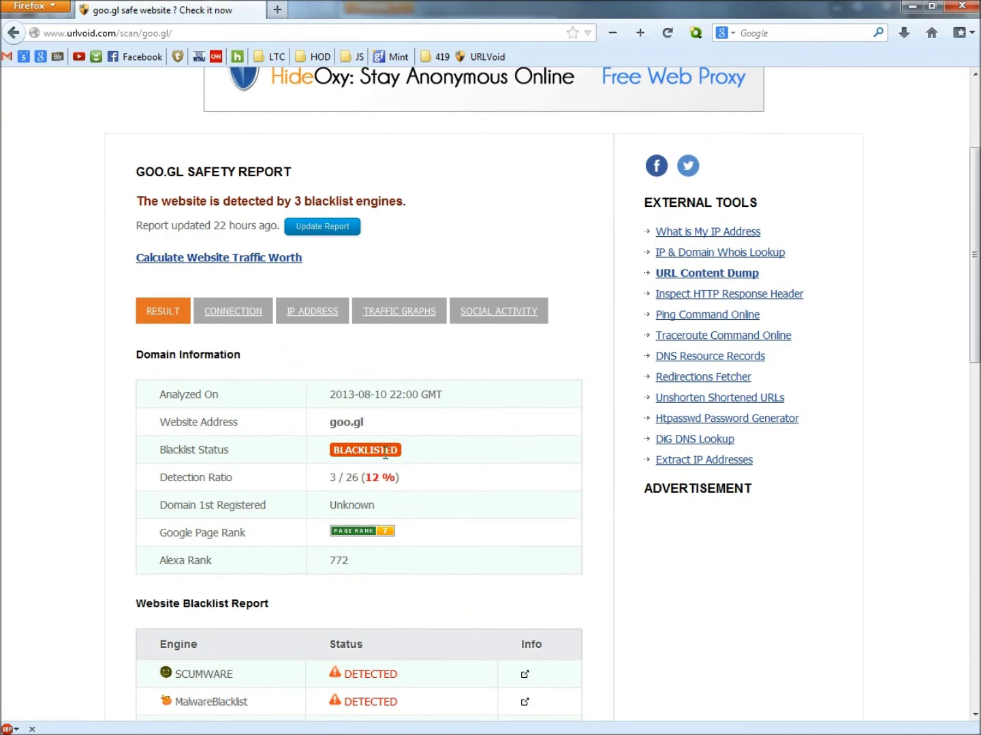
scroll(344, 492, "down", 10)
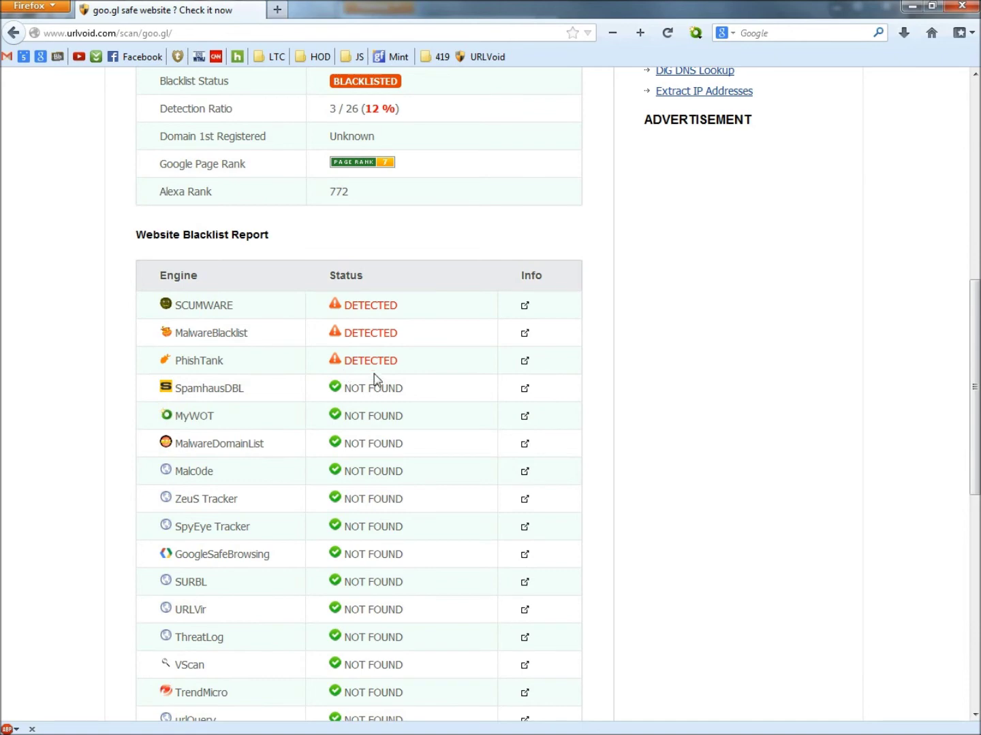
scroll(389, 548, "down", 15)
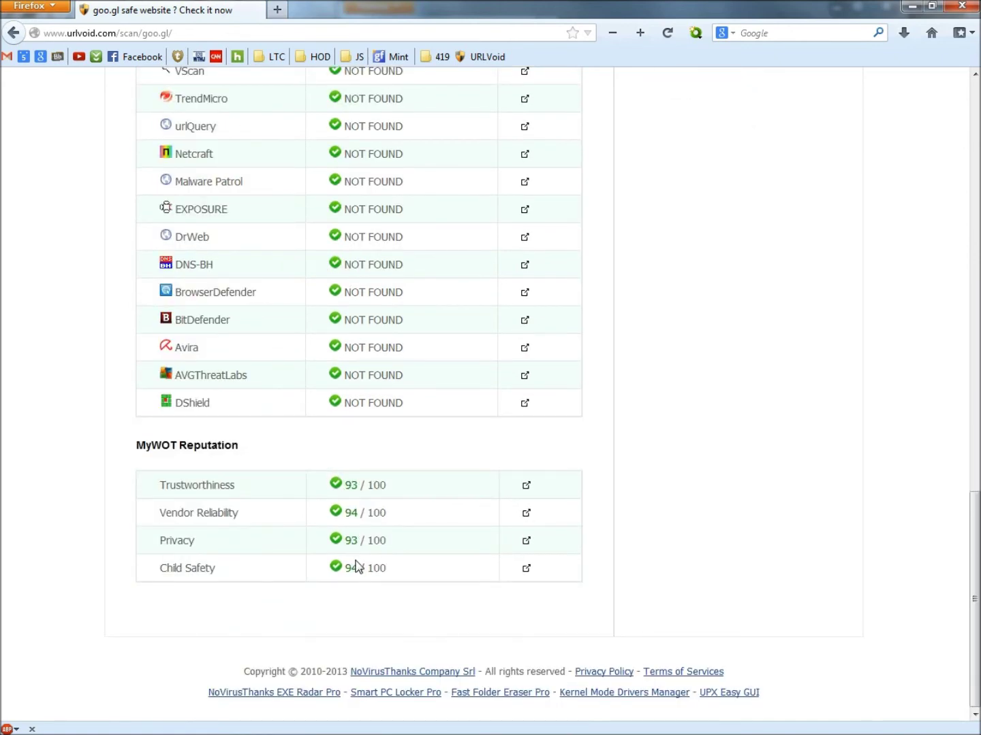
scroll(354, 566, "up", 16)
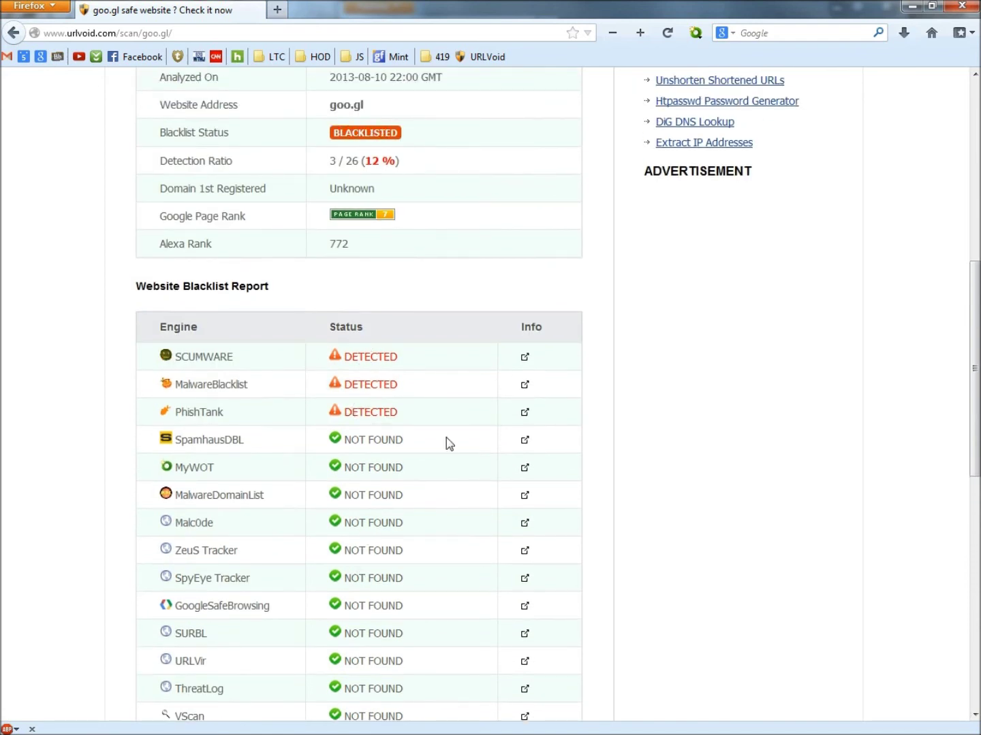
scroll(449, 444, "down", 10)
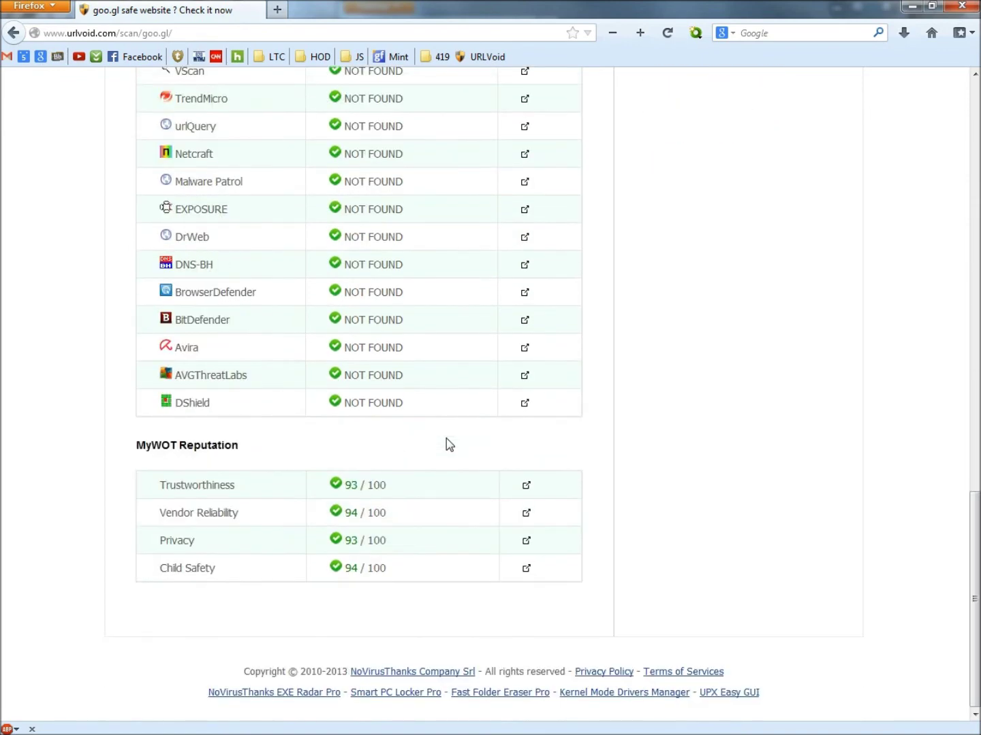
scroll(446, 446, "up", 12)
left_click(231, 496)
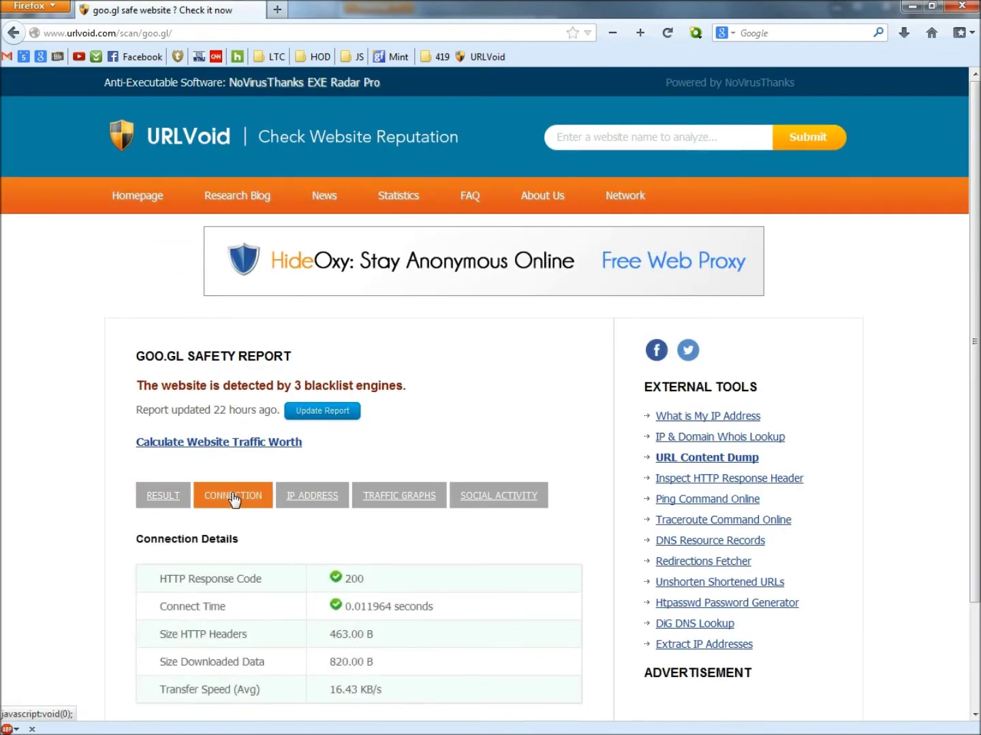
scroll(294, 538, "down", 3)
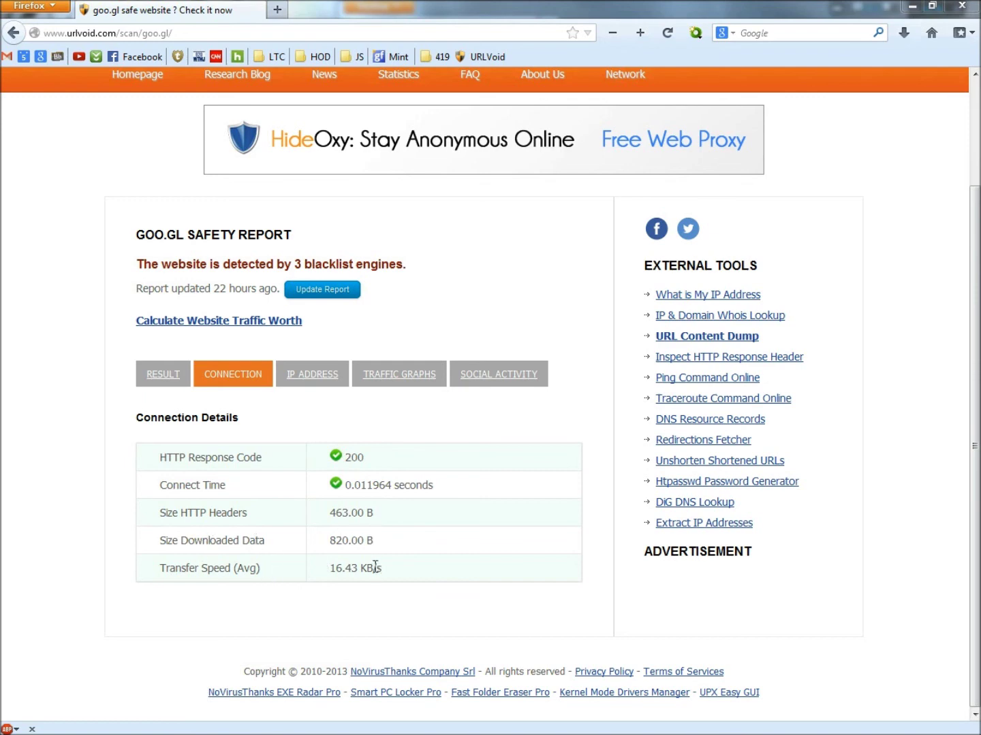
- View goo.gl's IP address details and server geolocation map in Mountain View, California
left_click(315, 382)
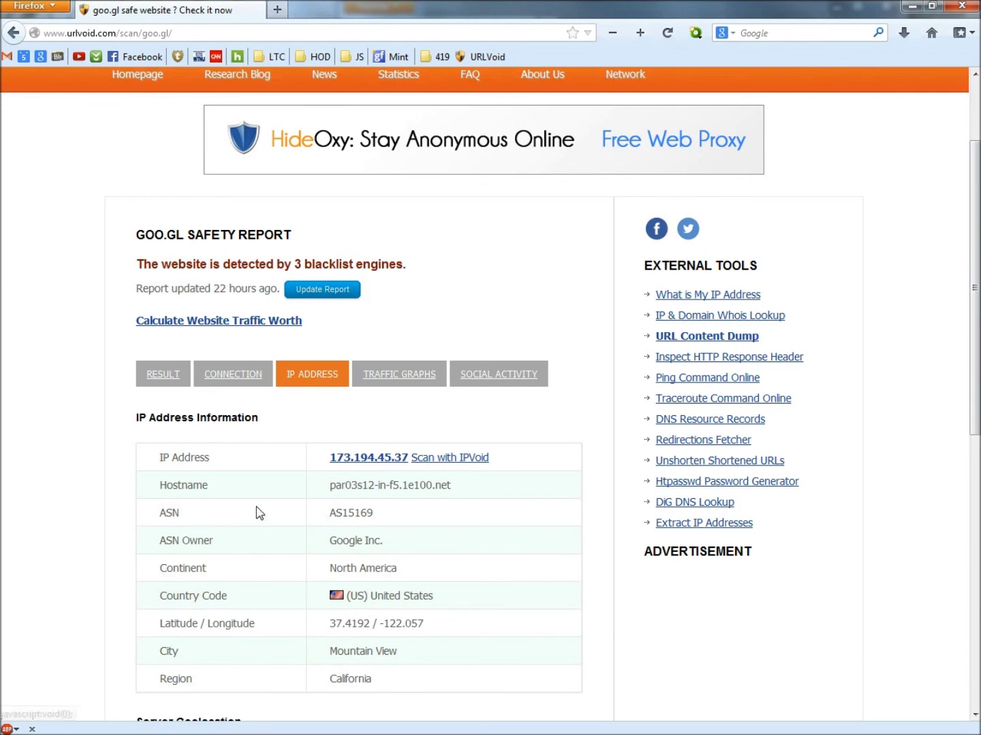
scroll(273, 492, "down", 3)
scroll(274, 492, "down", 3)
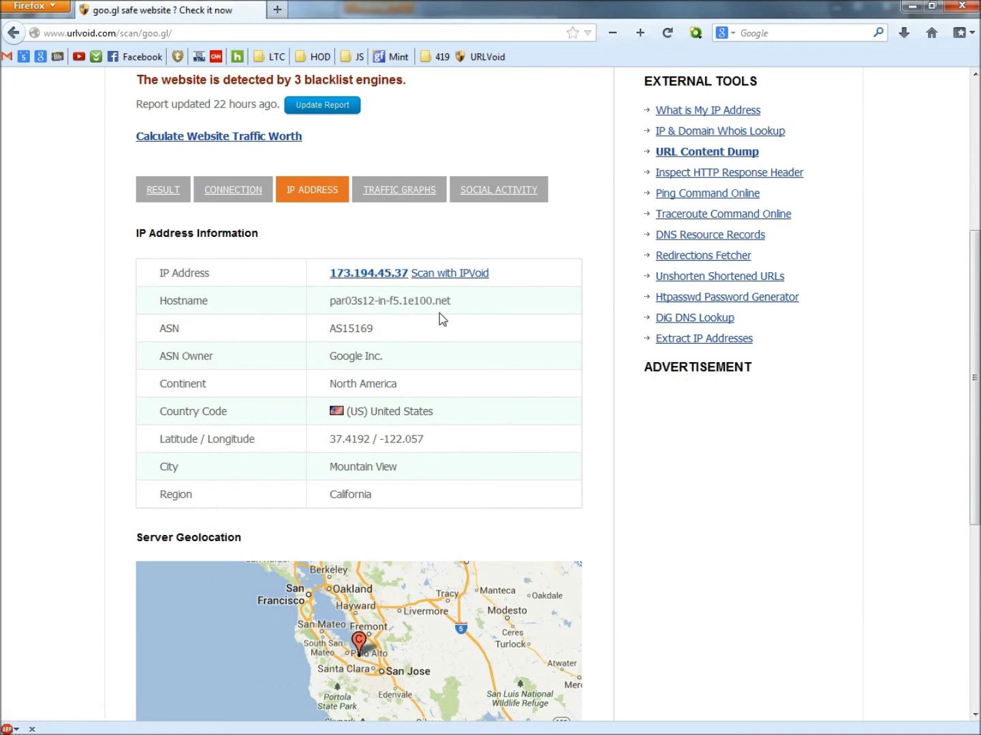
scroll(435, 307, "down", 3)
left_click_drag(396, 291, 328, 295)
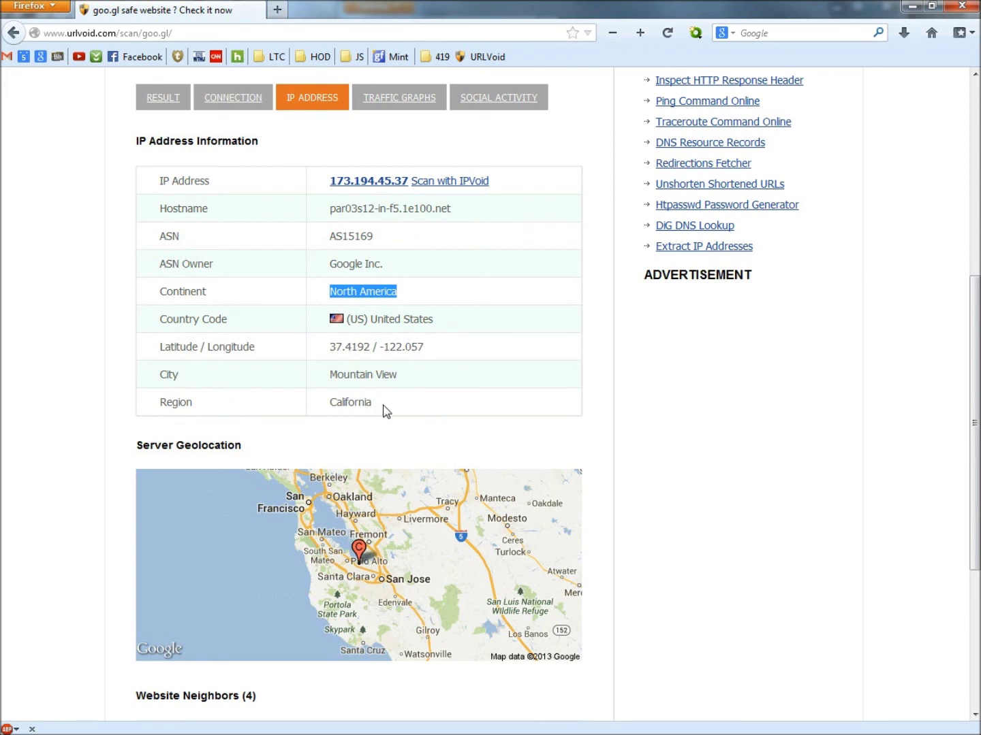
scroll(412, 480, "down", 3)
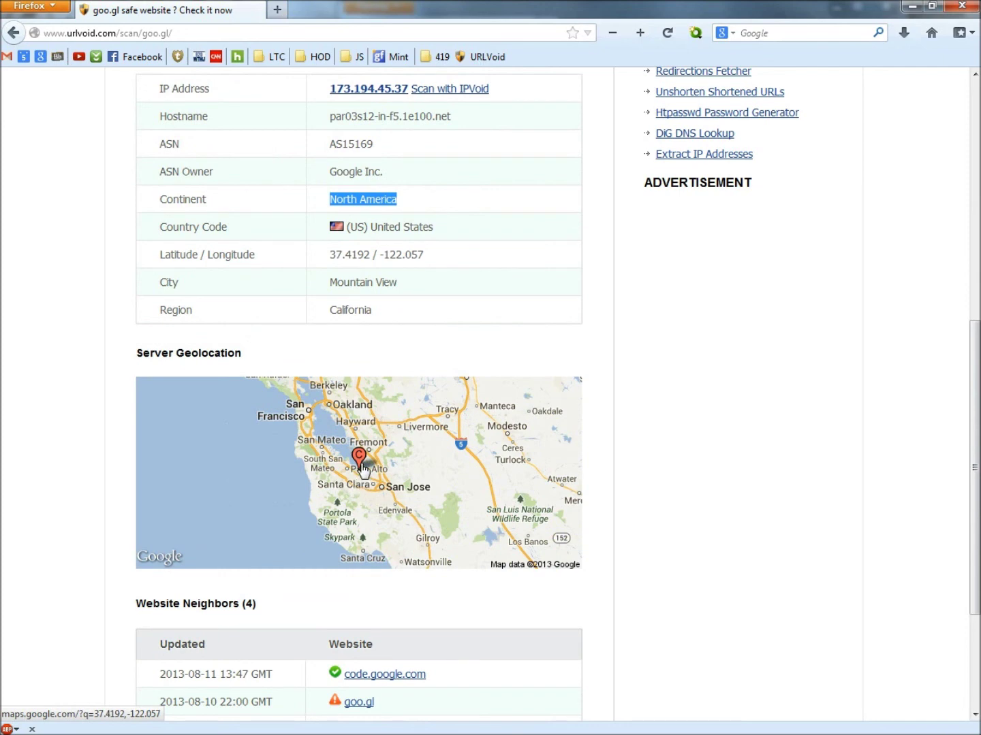
scroll(651, 495, "down", 4)
key("Home")
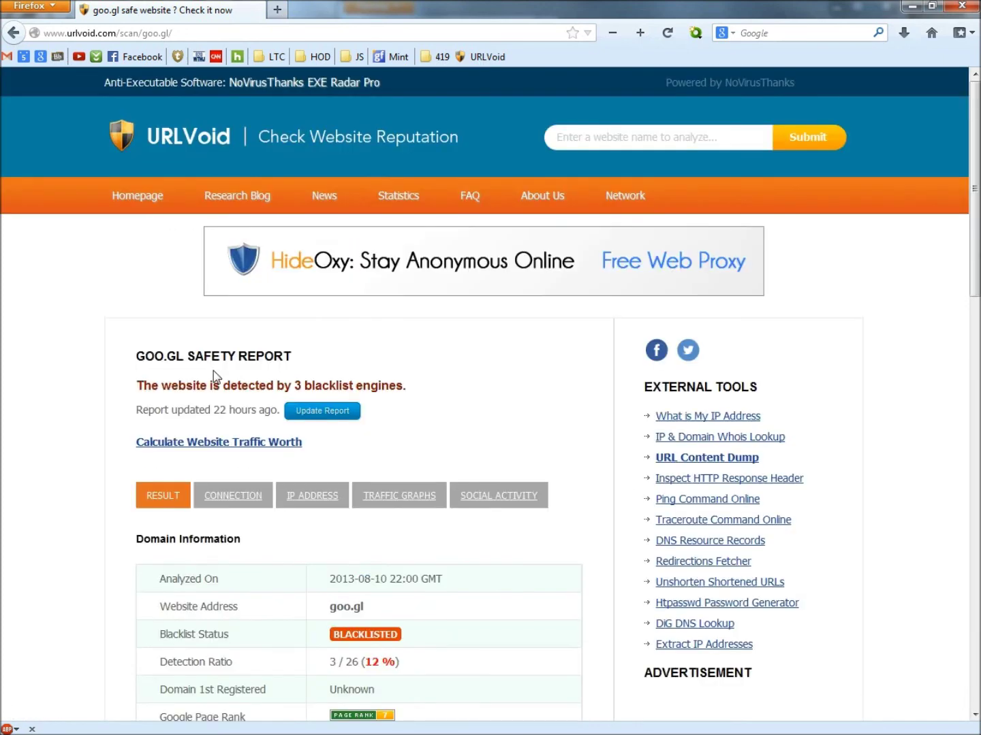